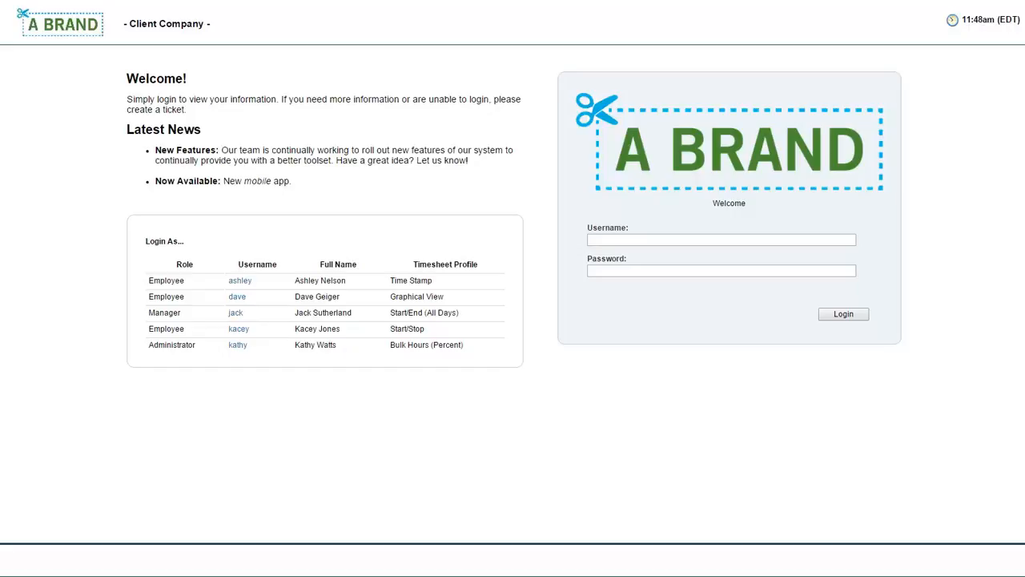
Step: Sign in with the demo Administrator account and open the list of schedule planners
left_click(238, 346)
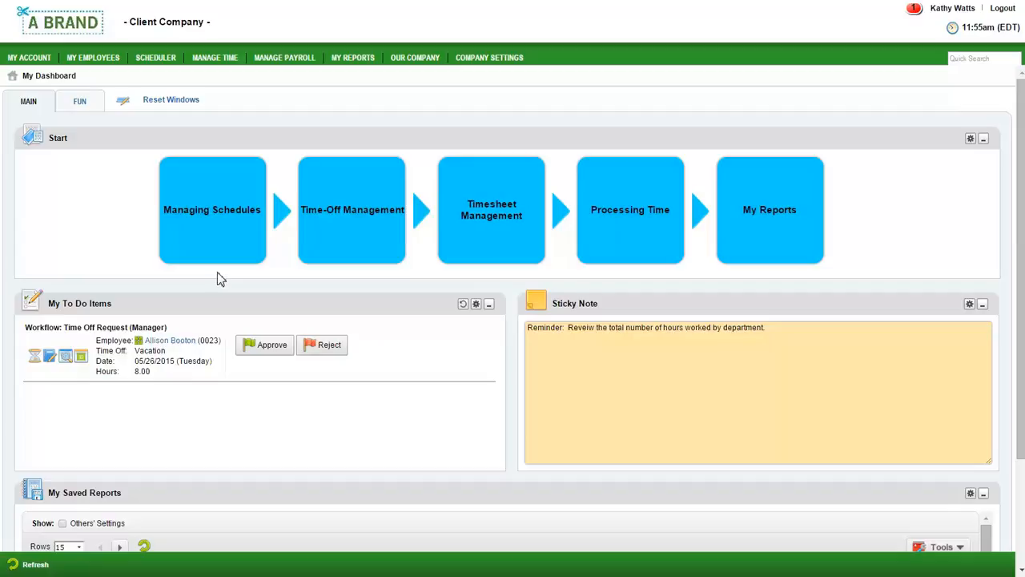
mouse_move(217, 257)
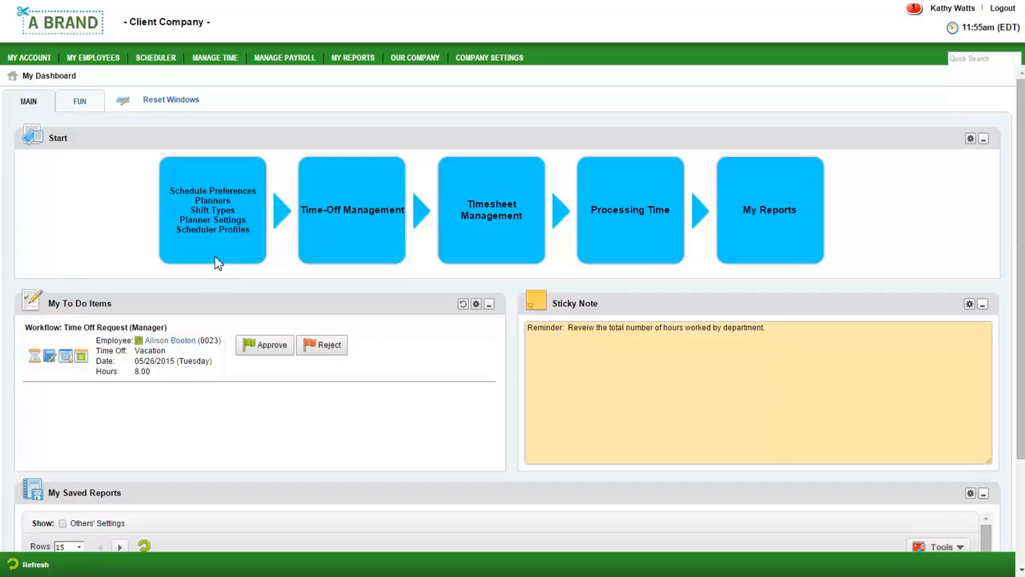
left_click(213, 201)
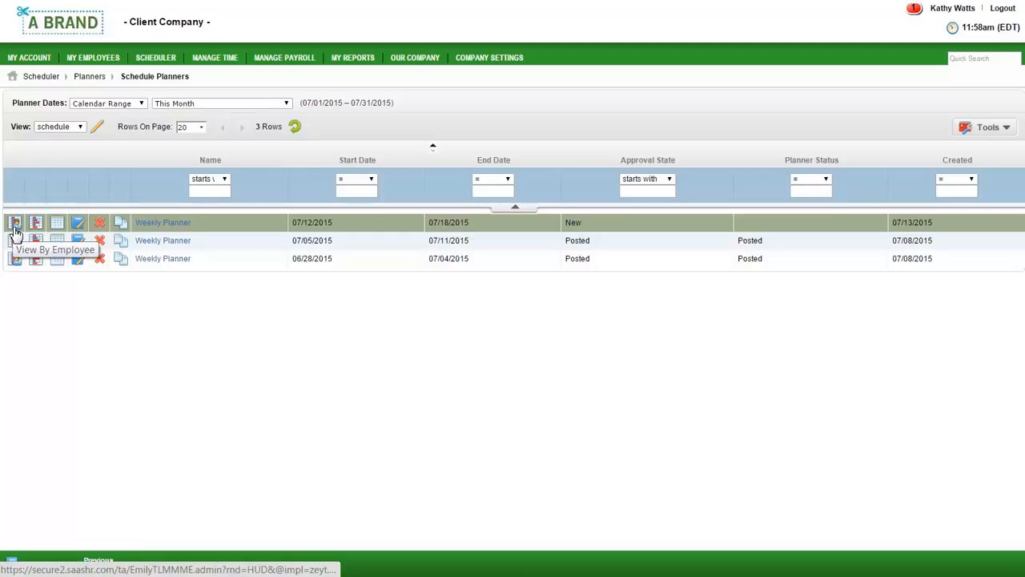
Step: Review the settings of the 07/12/2015 Weekly Planner, including its Day Starts options, and return to the planner list
left_click(78, 228)
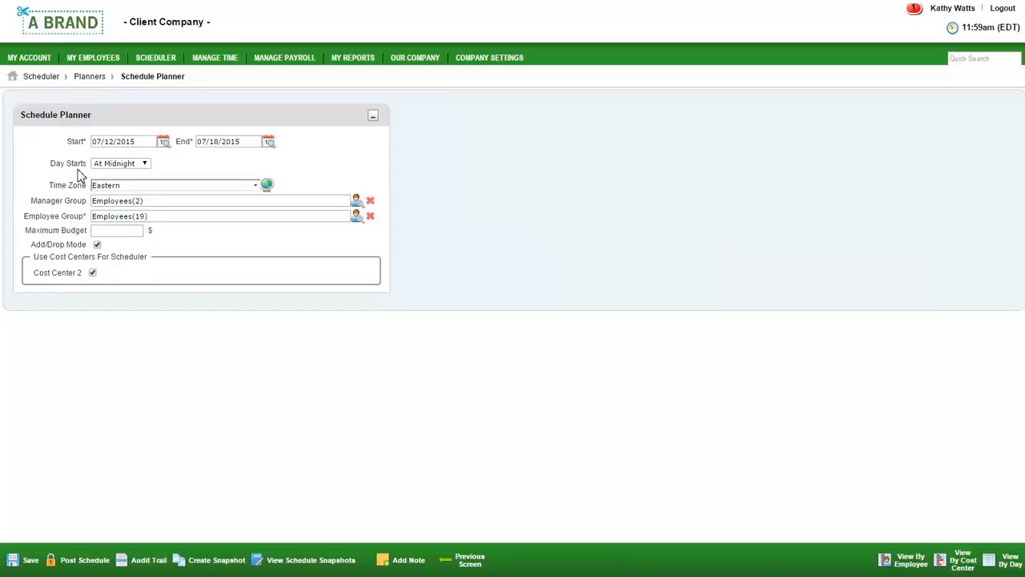
left_click(146, 164)
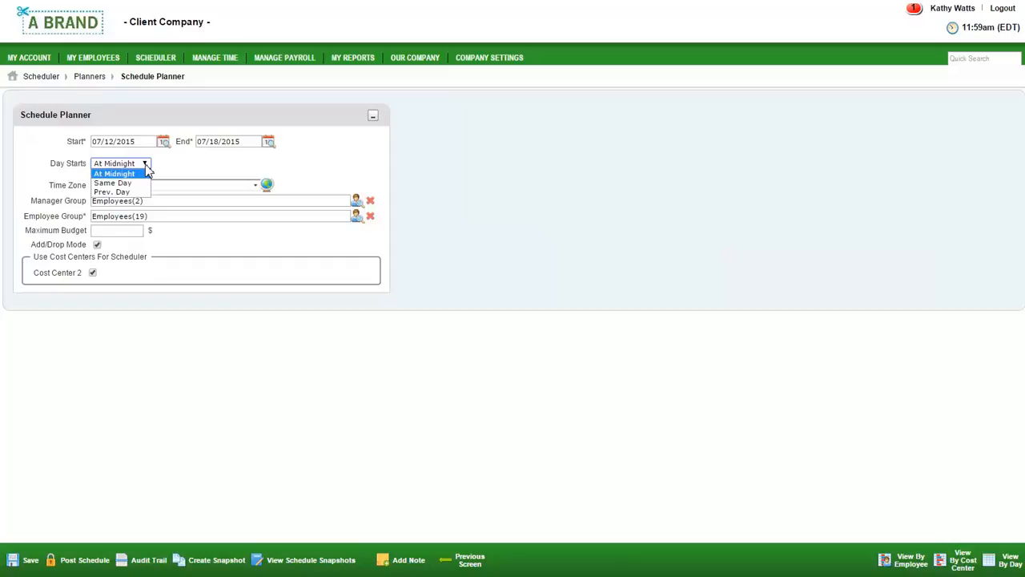
left_click(167, 170)
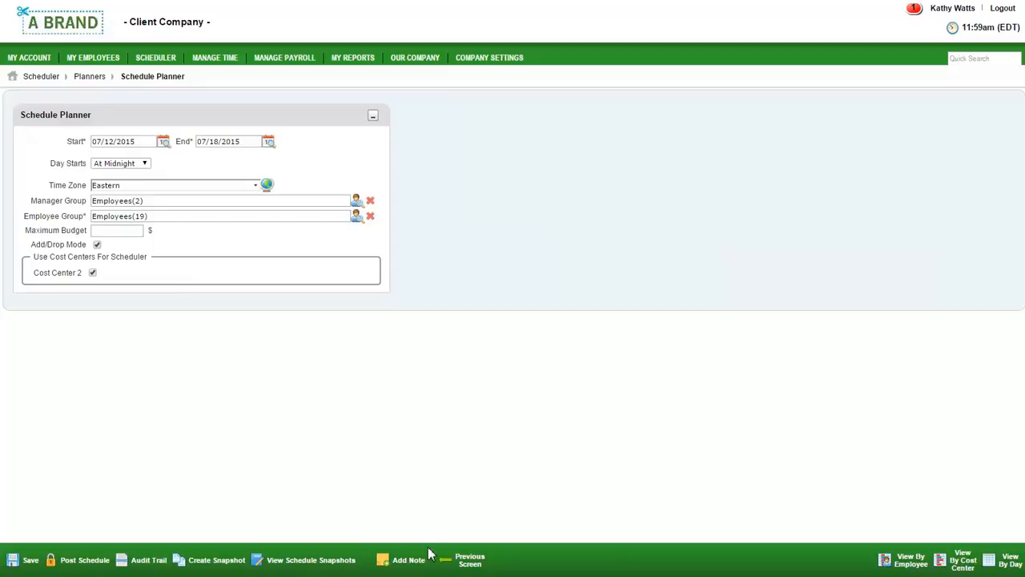
left_click(456, 563)
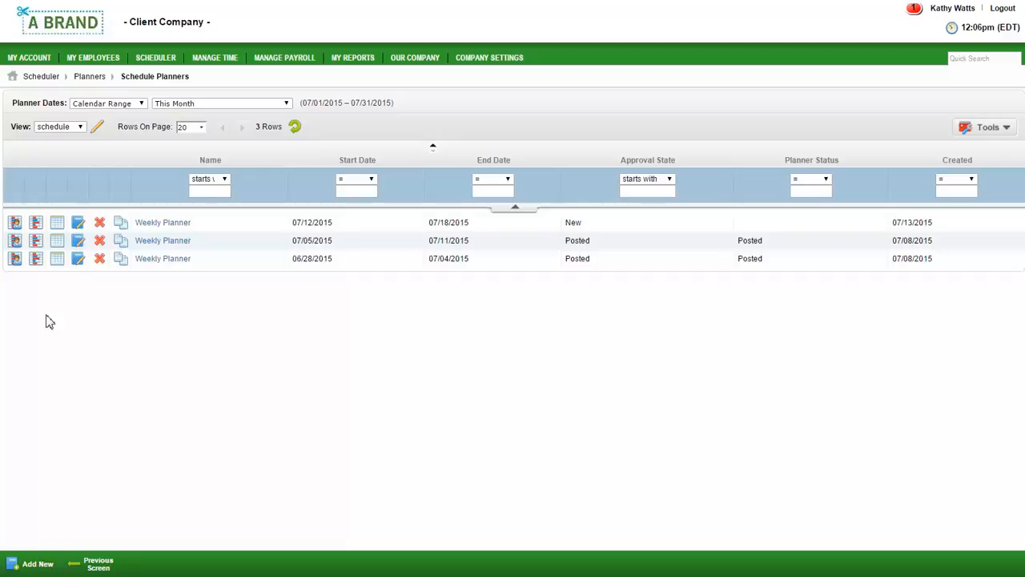
Step: View the 07/12/2015 Weekly Planner by employee, by cost center and by day
left_click(18, 224)
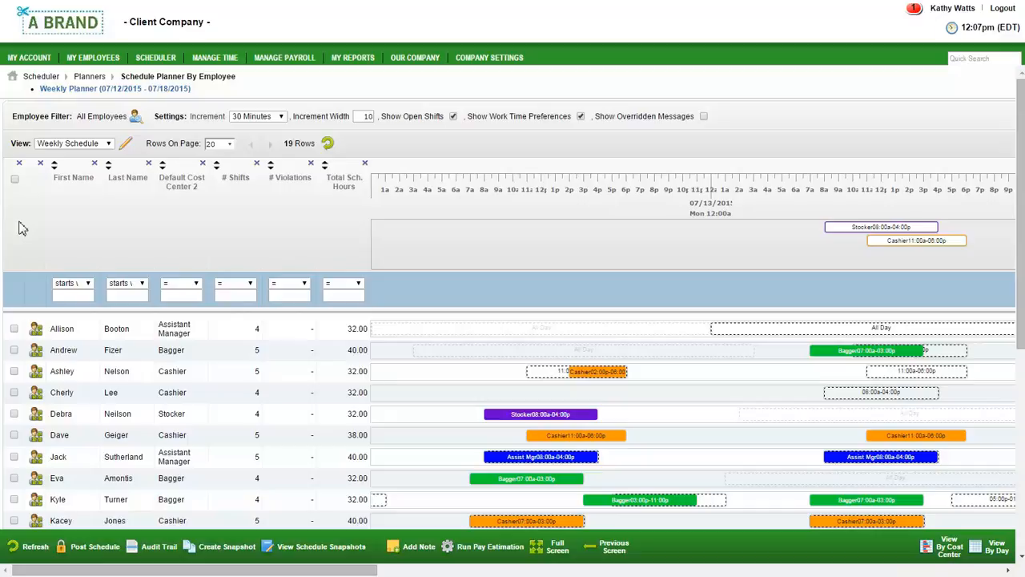
left_click(952, 553)
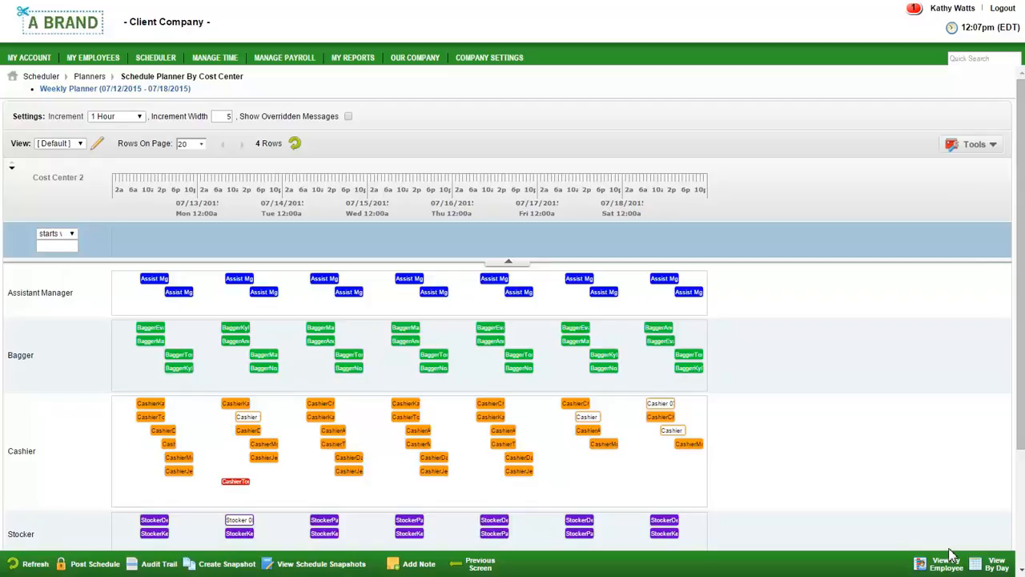
left_click(995, 563)
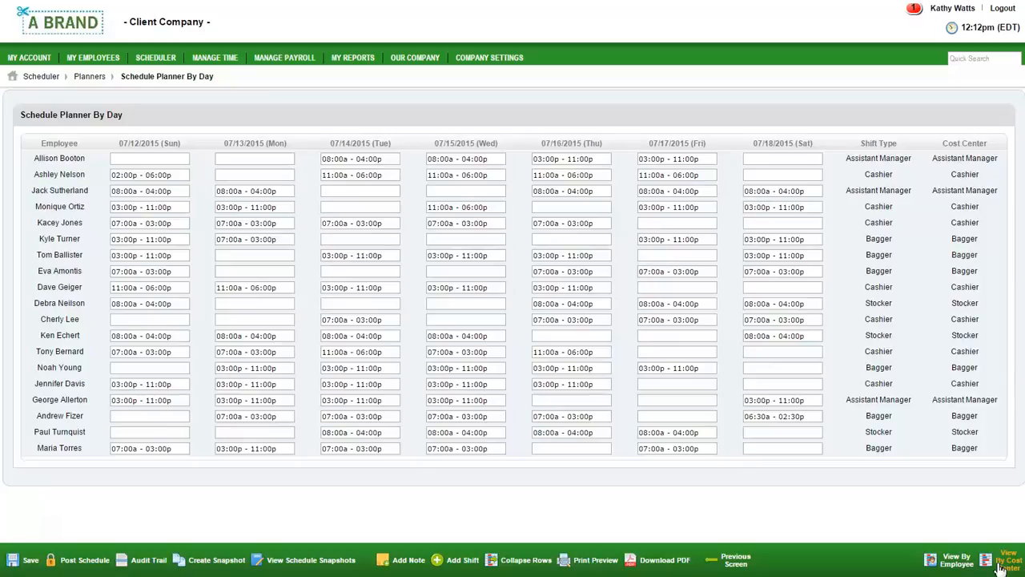
Step: Collapse the by-day planner rows and group the schedule by Cost Center 2 at level 1
left_click(529, 560)
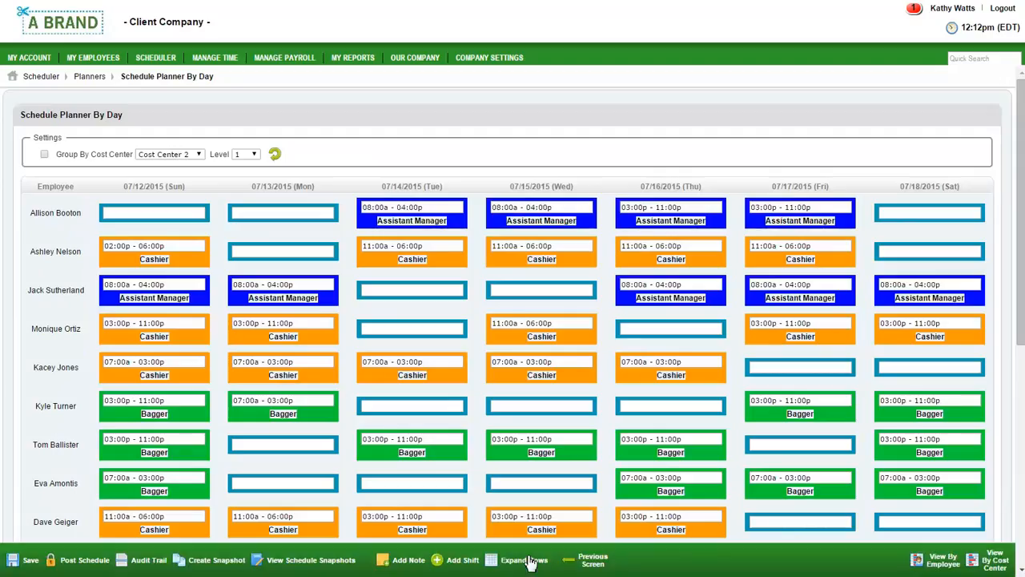
left_click(45, 155)
left_click(276, 156)
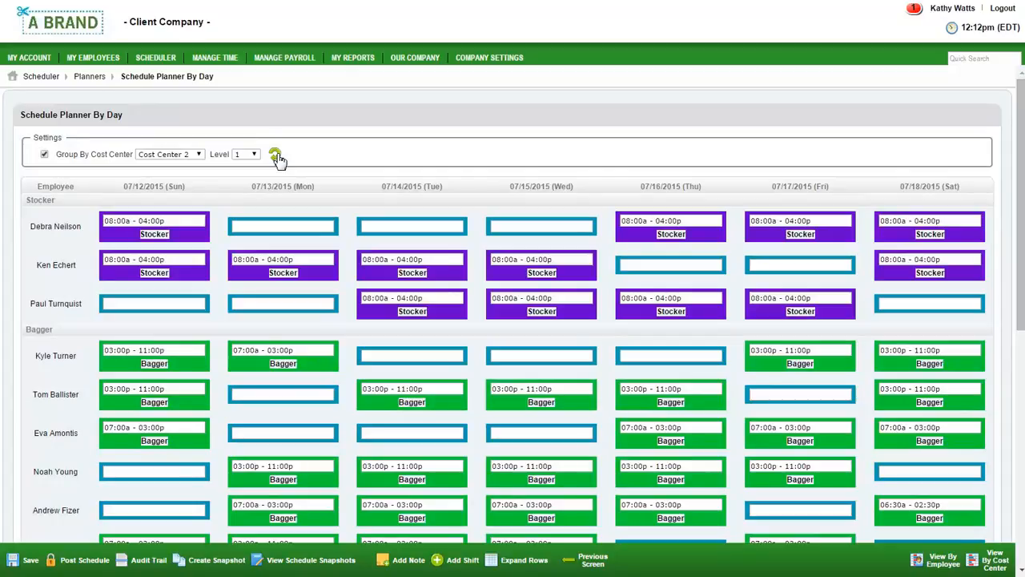
Step: Switch the planner to the by-employee view in full screen and examine the hourly staffing totals for 07/13/2015
left_click(942, 562)
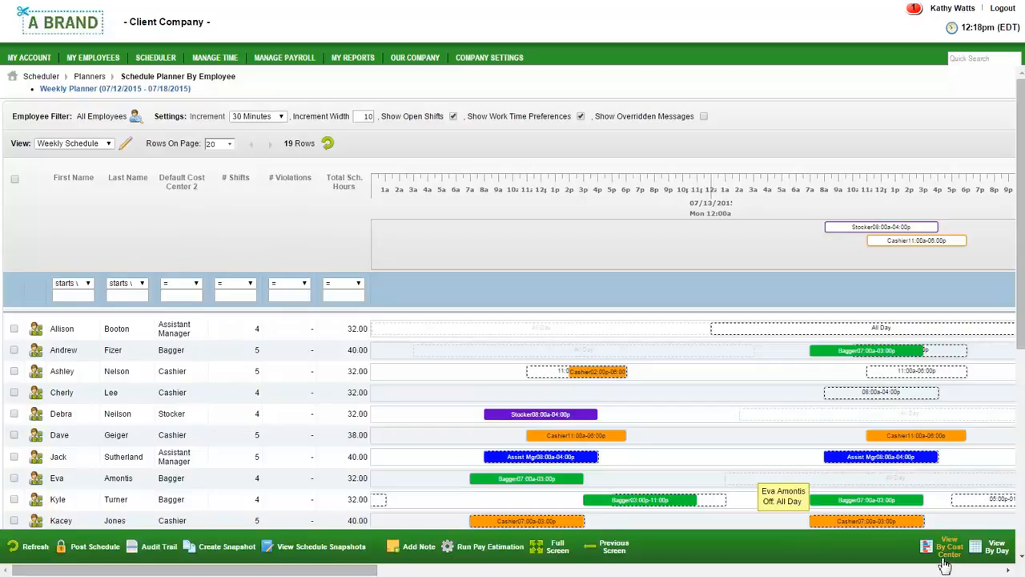
left_click(558, 546)
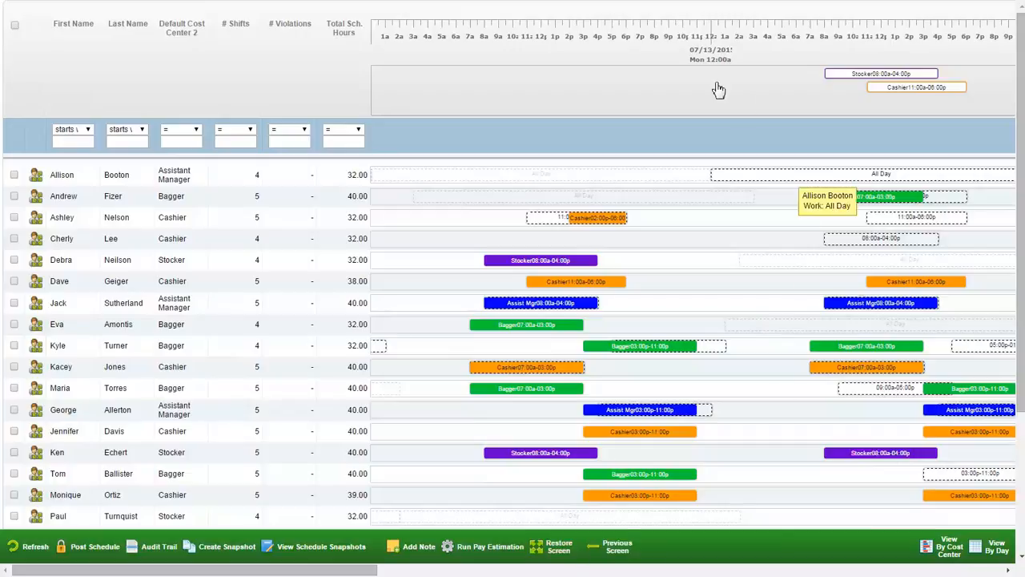
left_click_drag(338, 570, 446, 574)
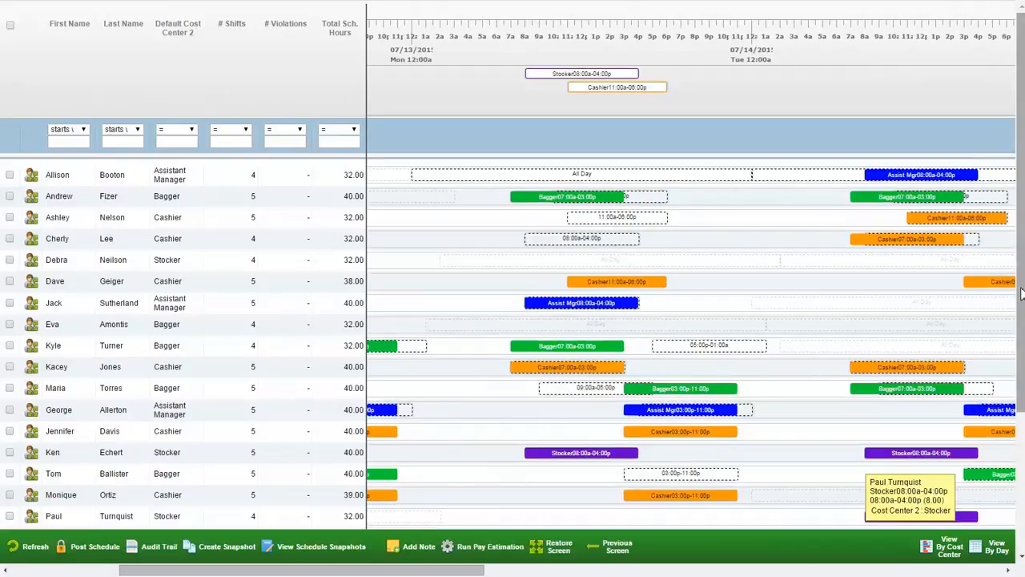
left_click_drag(1020, 328, 1013, 462)
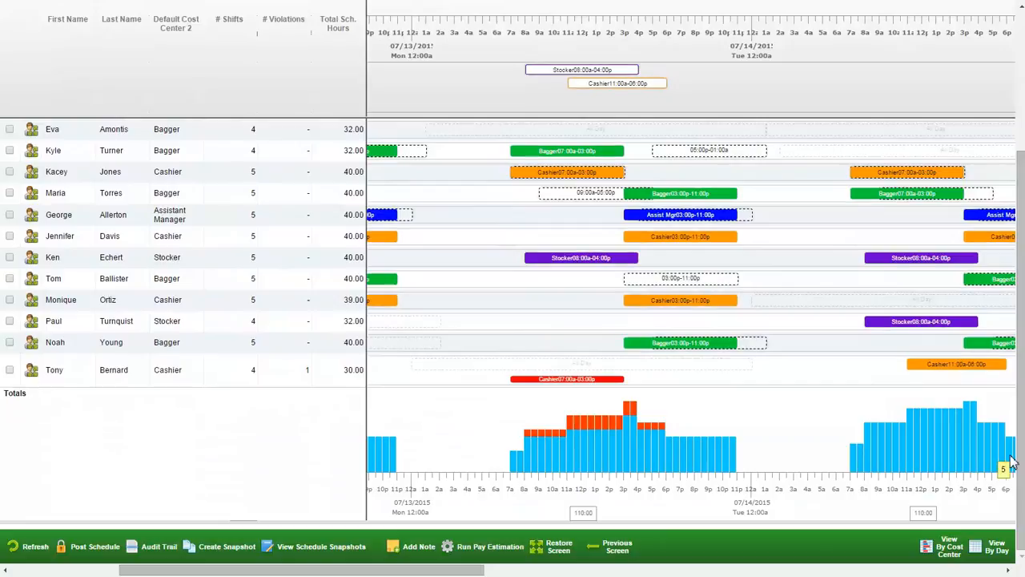
mouse_move(699, 478)
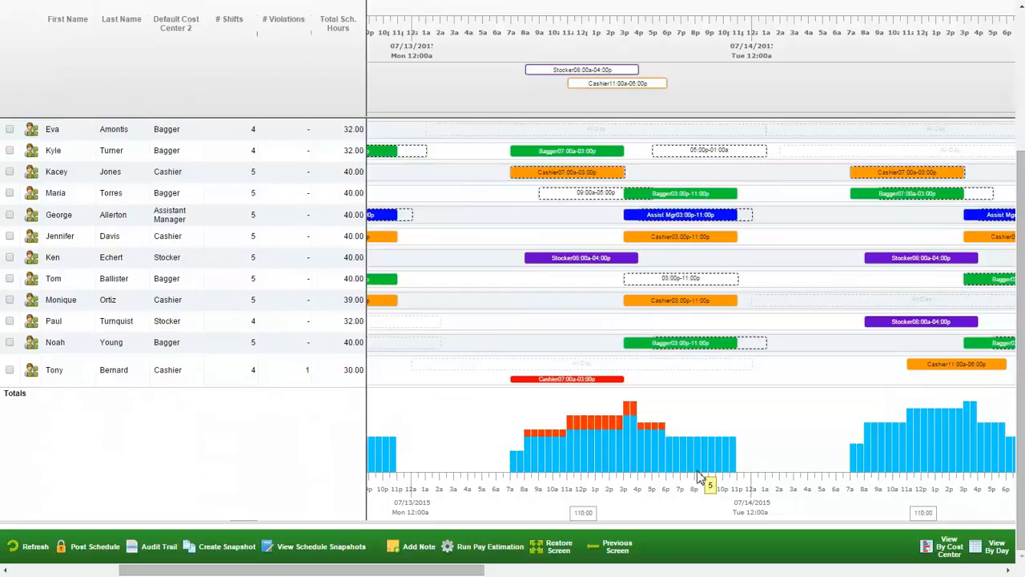
mouse_move(629, 422)
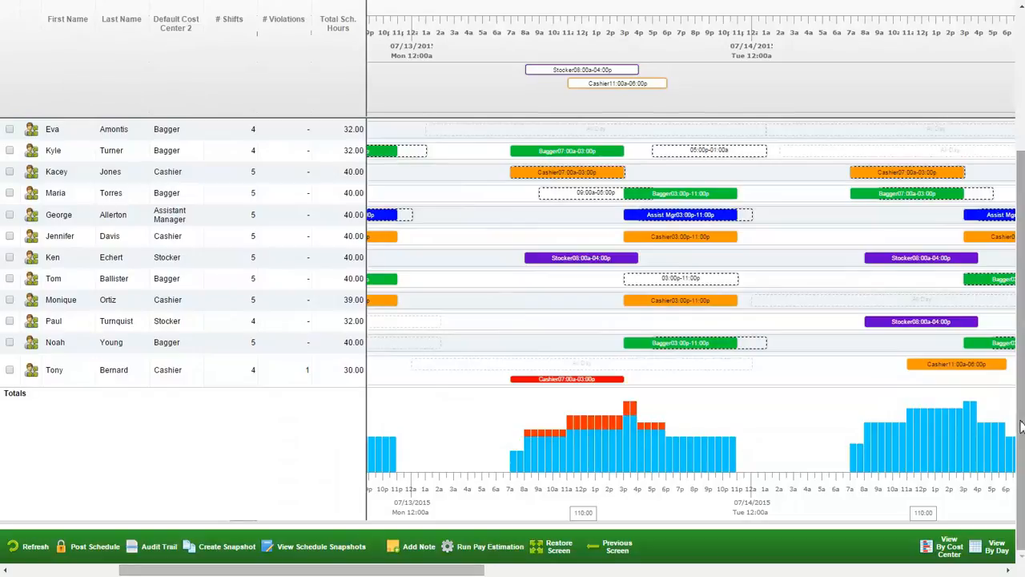
scroll(1020, 329, "up", 1)
scroll(1020, 330, "up", 5)
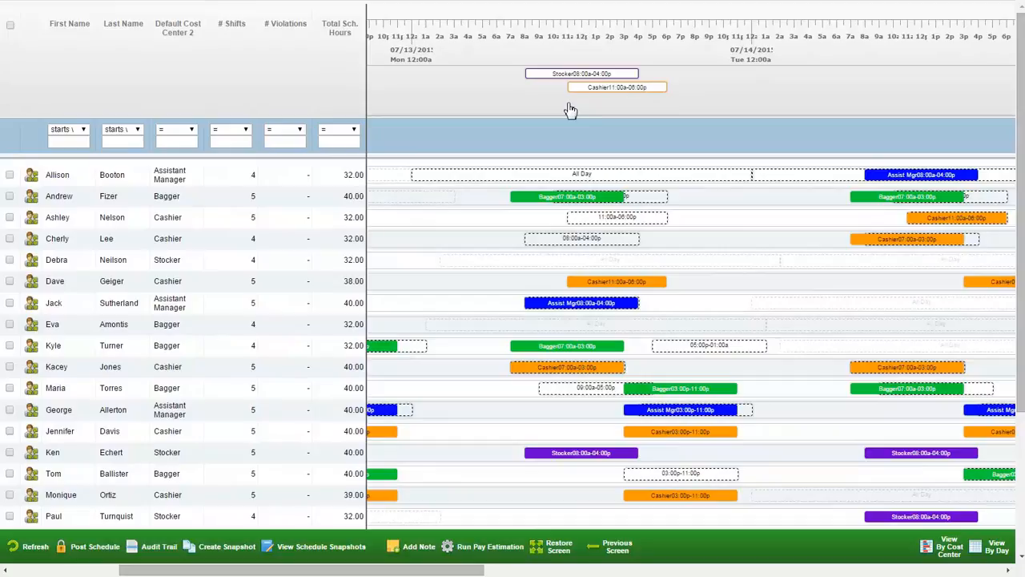
Step: Assign the open 08:00a-04:00p Stocker shift on 07/13/2015 to the unscheduled stocker in the last displayed row
mouse_move(598, 95)
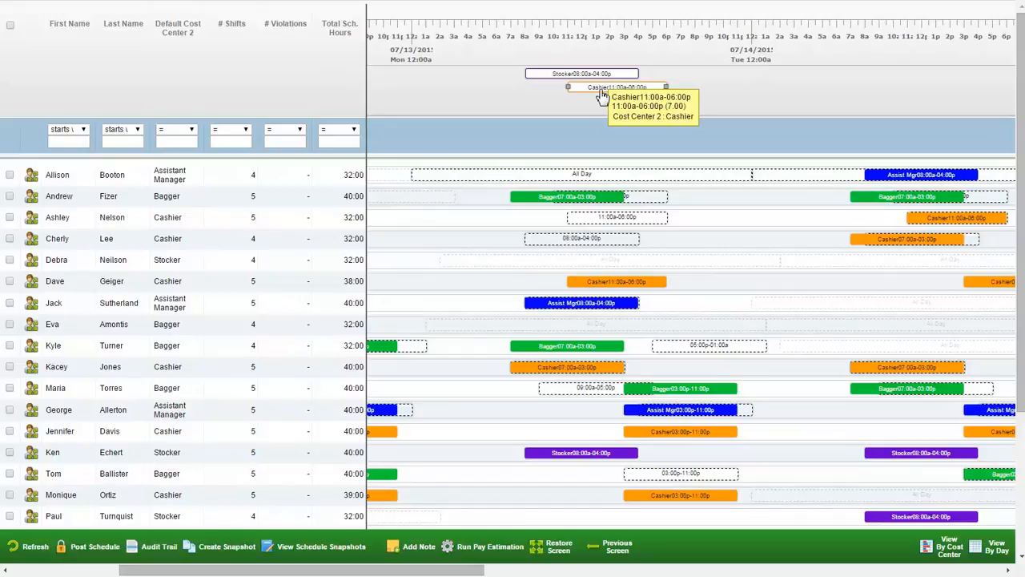
left_click(608, 520)
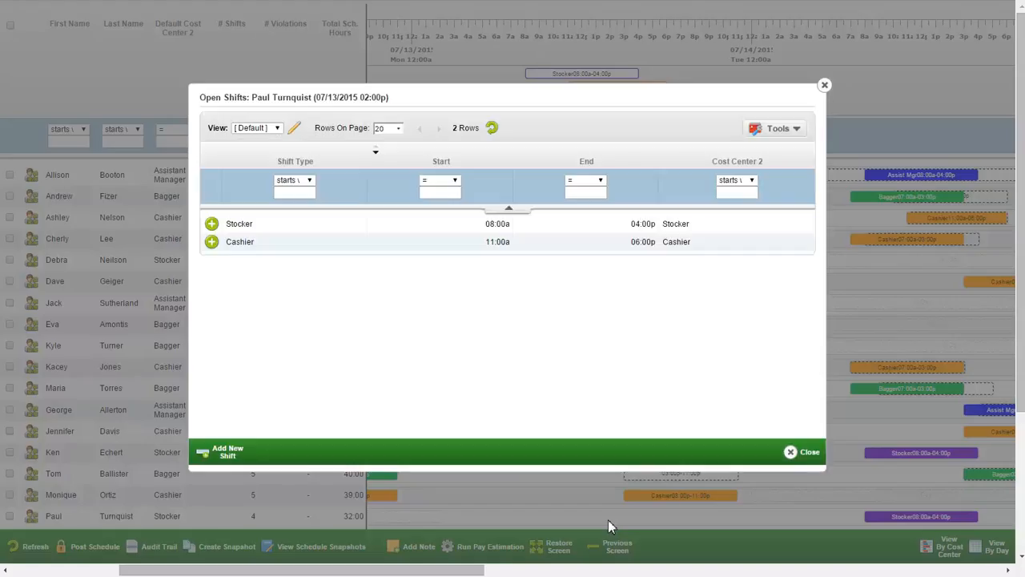
left_click(212, 225)
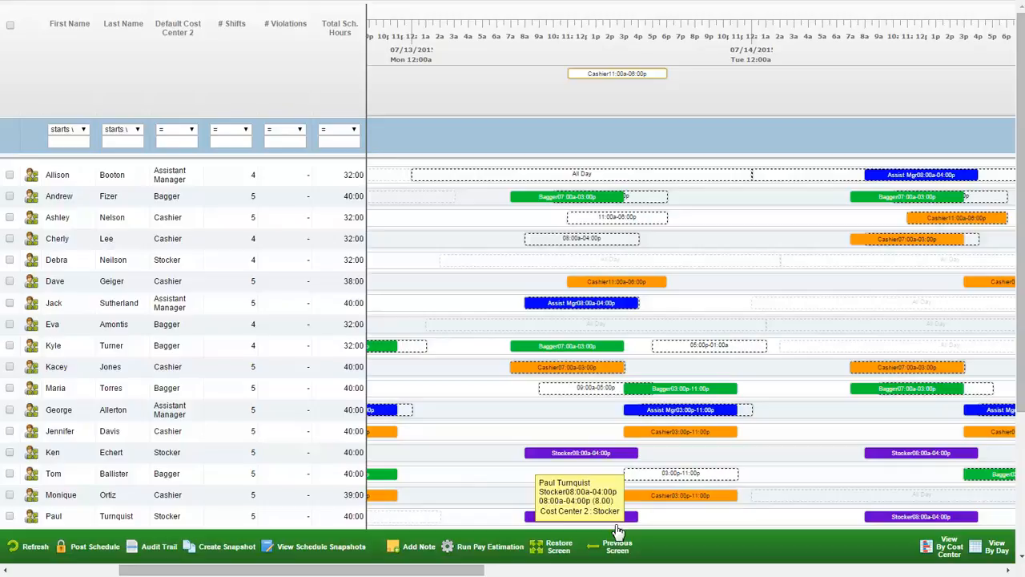
Step: Assign the open 11:00a-06:00p Cashier shift on 07/13/2015 to the cashier whose work preference matches those hours
right_click(595, 76)
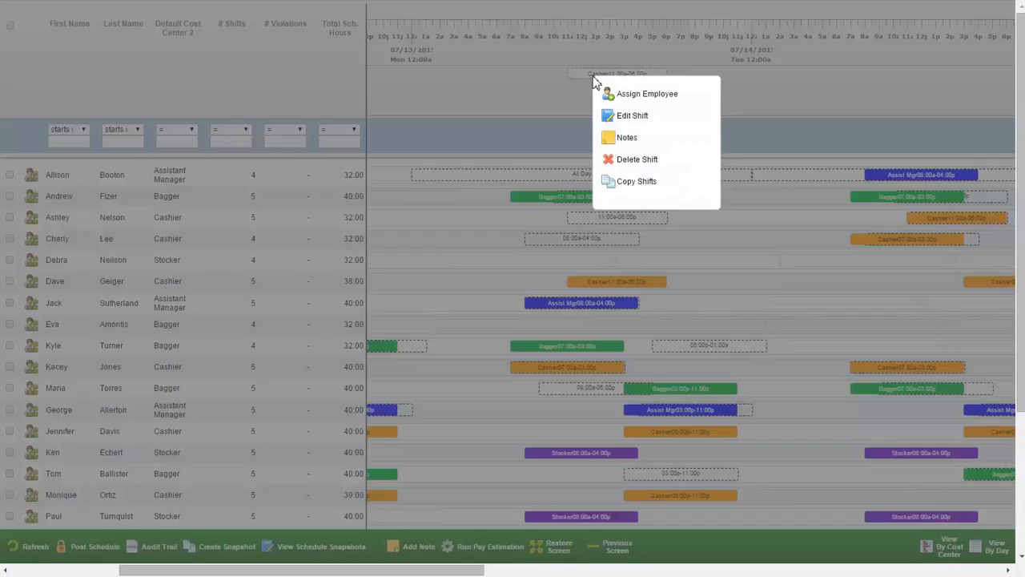
left_click(621, 96)
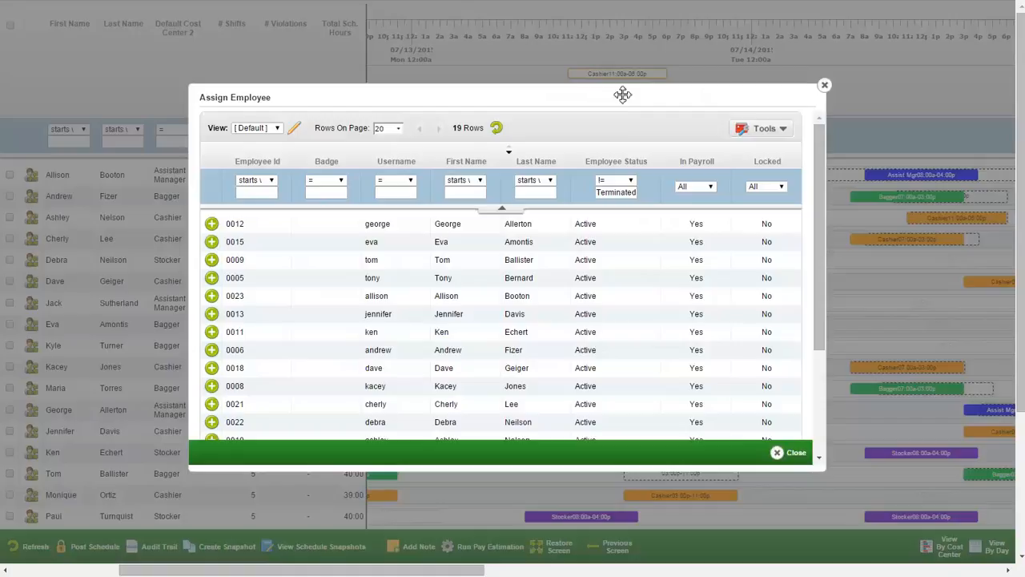
scroll(590, 365, "down", 2)
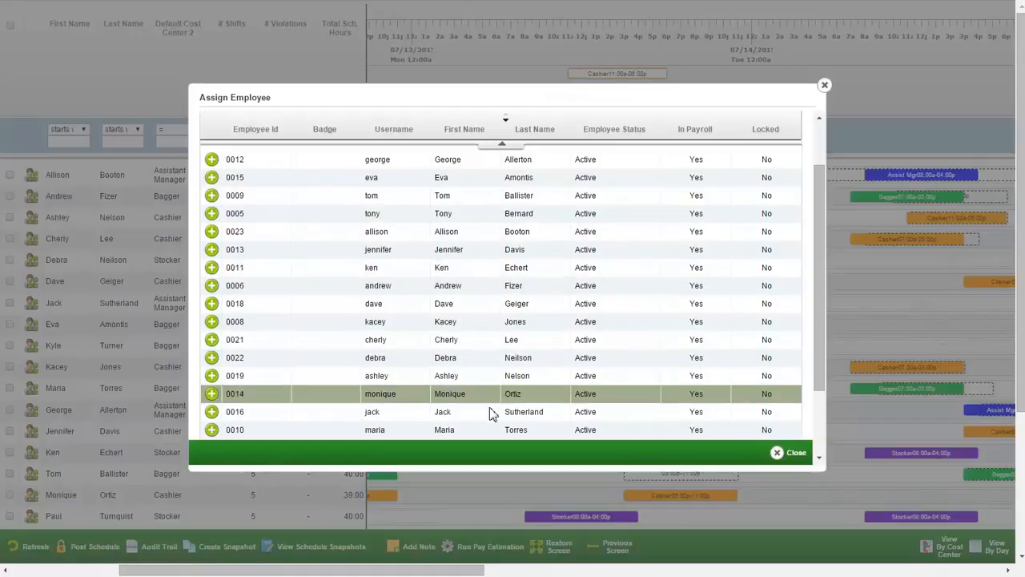
left_click(211, 375)
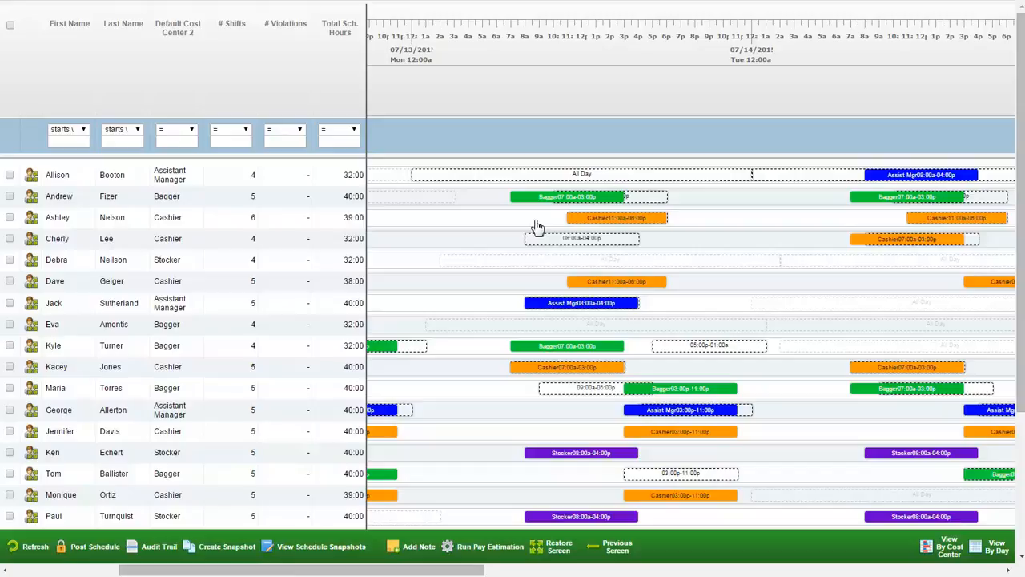
Step: Look at the form for adding a new open shift on 07/13/2015 and close it without saving
double_click(555, 115)
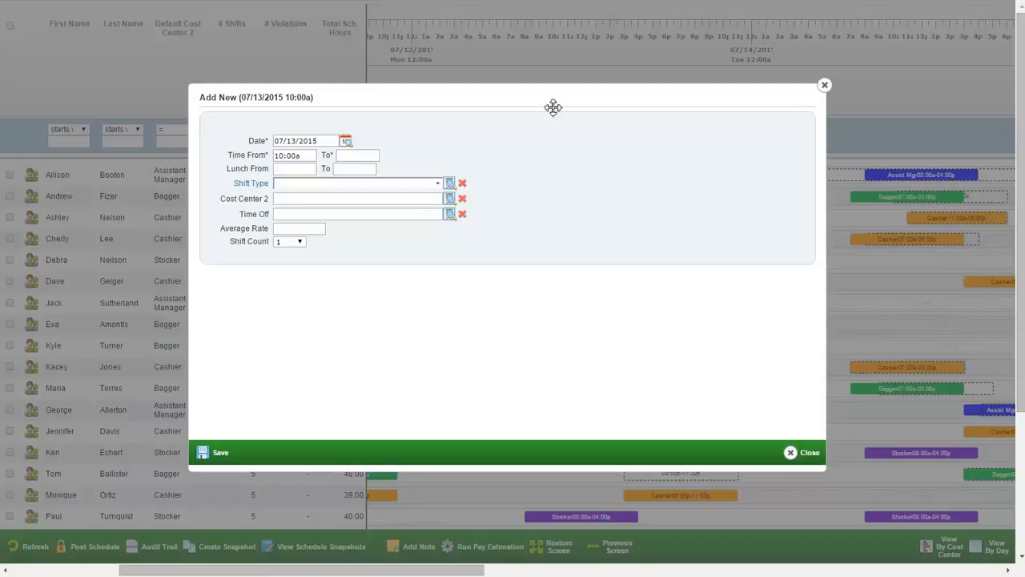
left_click(824, 85)
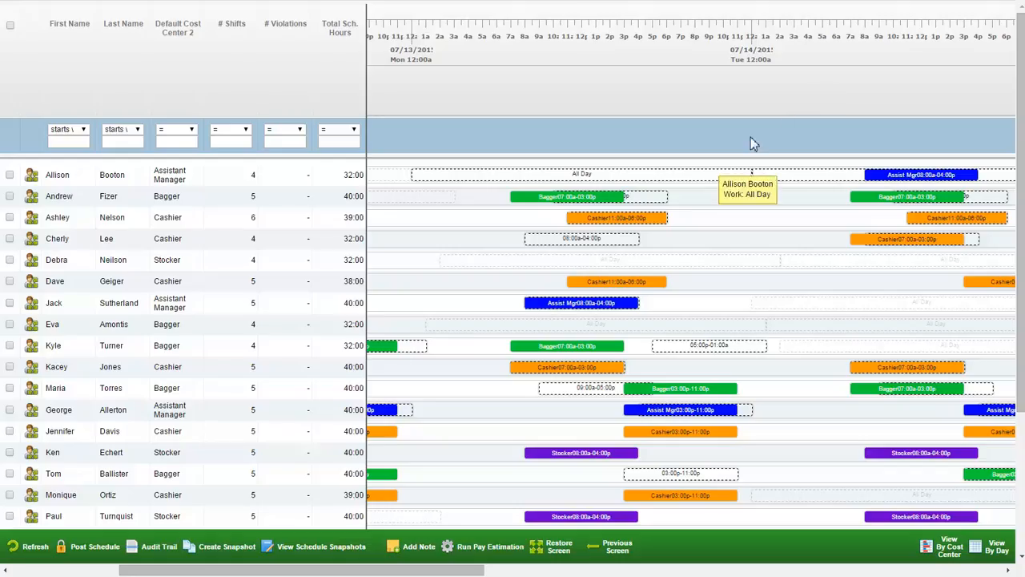
Step: Split the second listed employee's 07/13/2015 Bagger shift, ending the first part and starting the second part at 12:00p
right_click(621, 202)
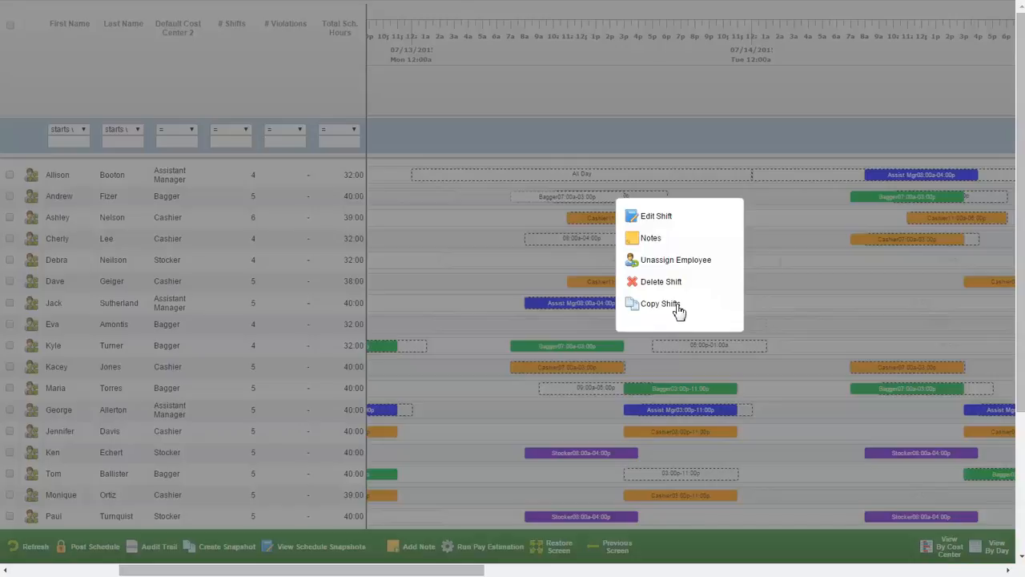
left_click(656, 216)
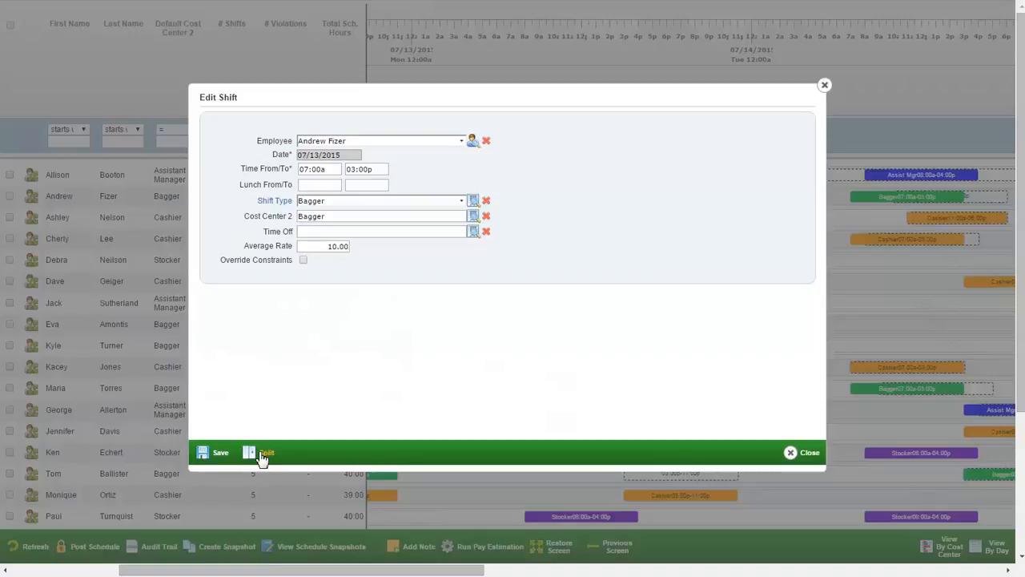
left_click(263, 455)
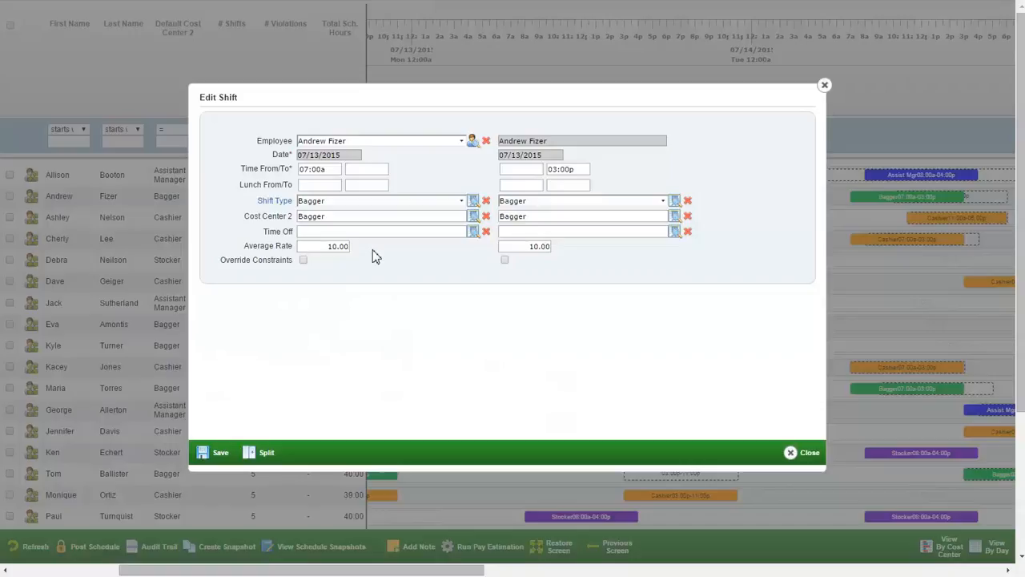
left_click(367, 169)
type("12p")
left_click(526, 170)
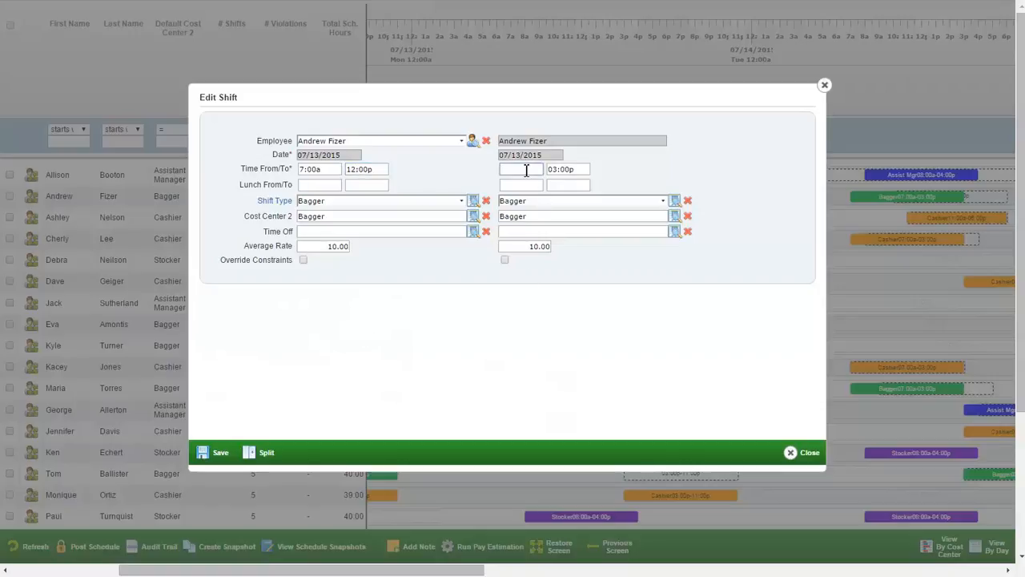
type("12p")
Step: Set the second part of the split shift to the Cashier shift type and Cashier cost center, and save the shift
left_click(664, 200)
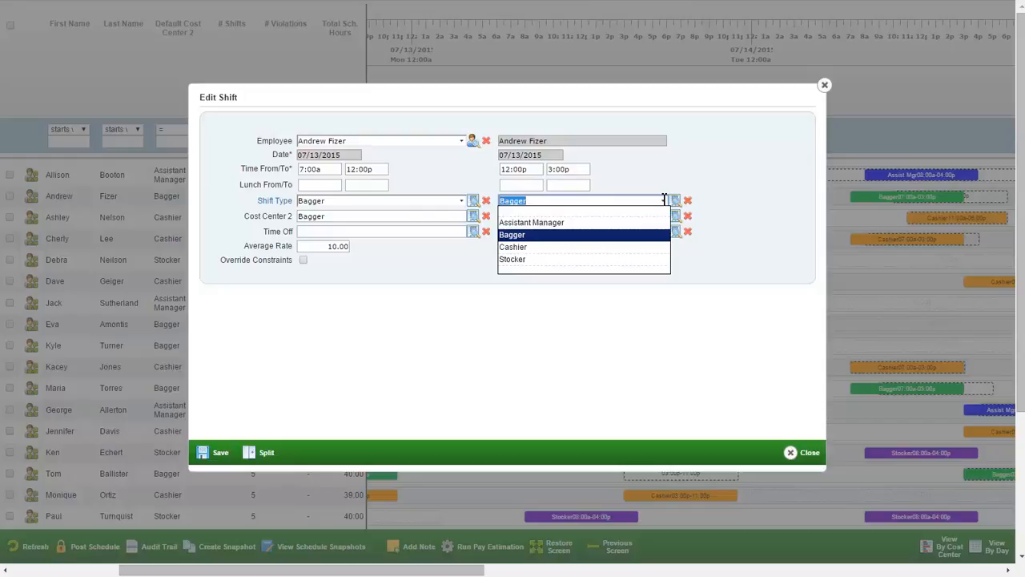
left_click(540, 247)
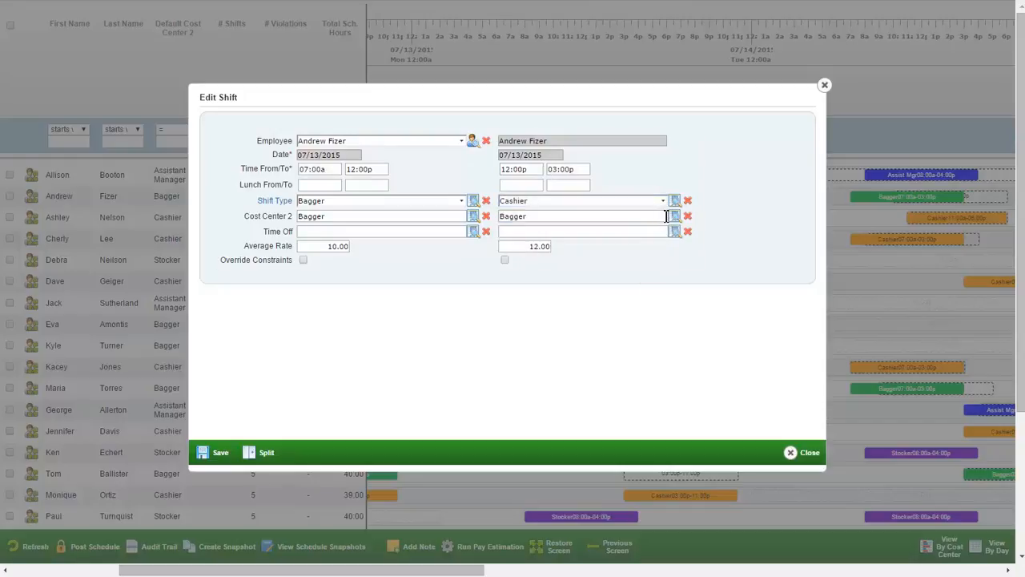
left_click(672, 219)
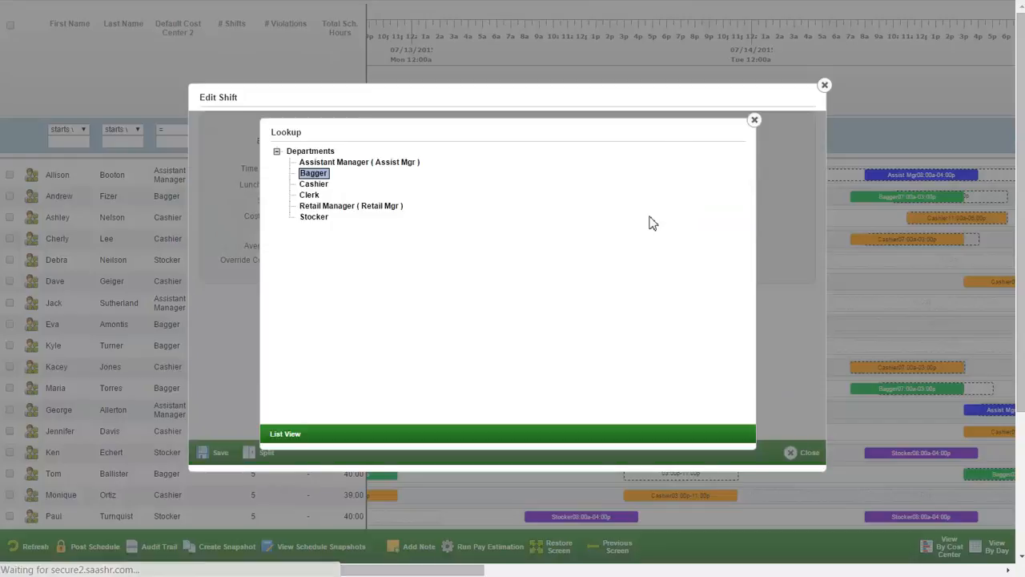
double_click(314, 184)
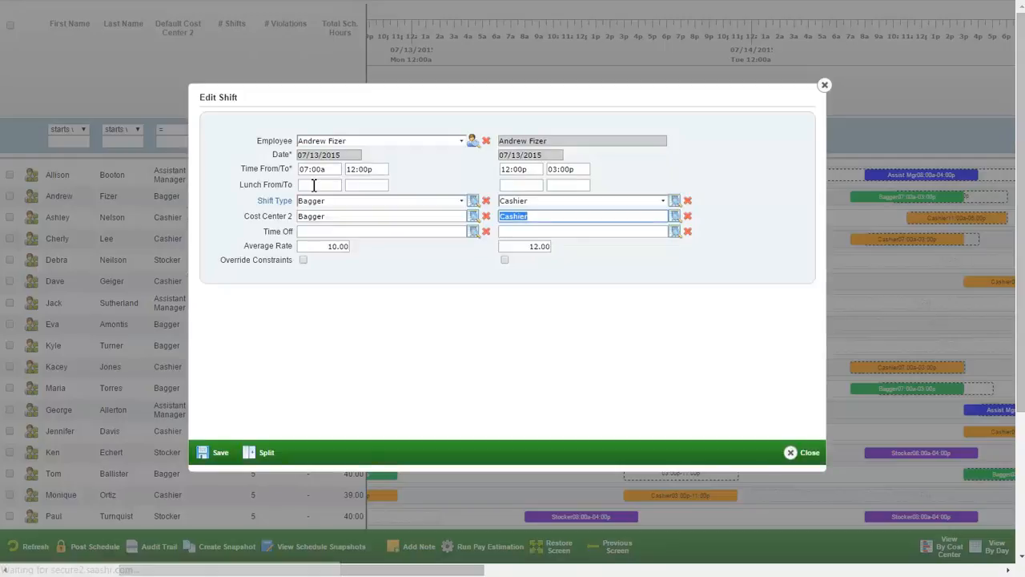
left_click(214, 455)
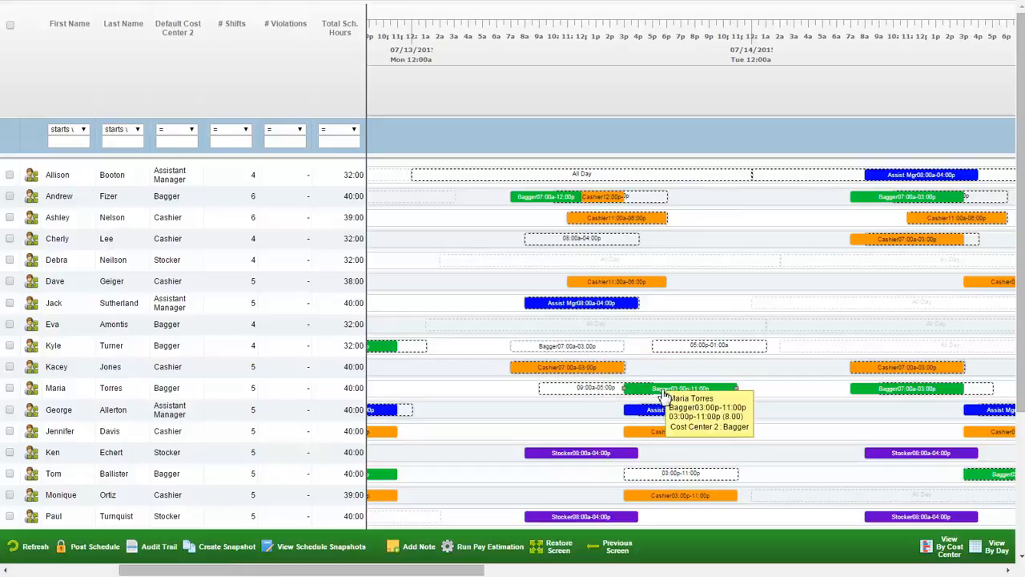
Step: Swap the two selected 07/13/2015 Bagger shifts, 07:00a-03:00p and 03:00p-11:00p, between their assigned employees
right_click(662, 392)
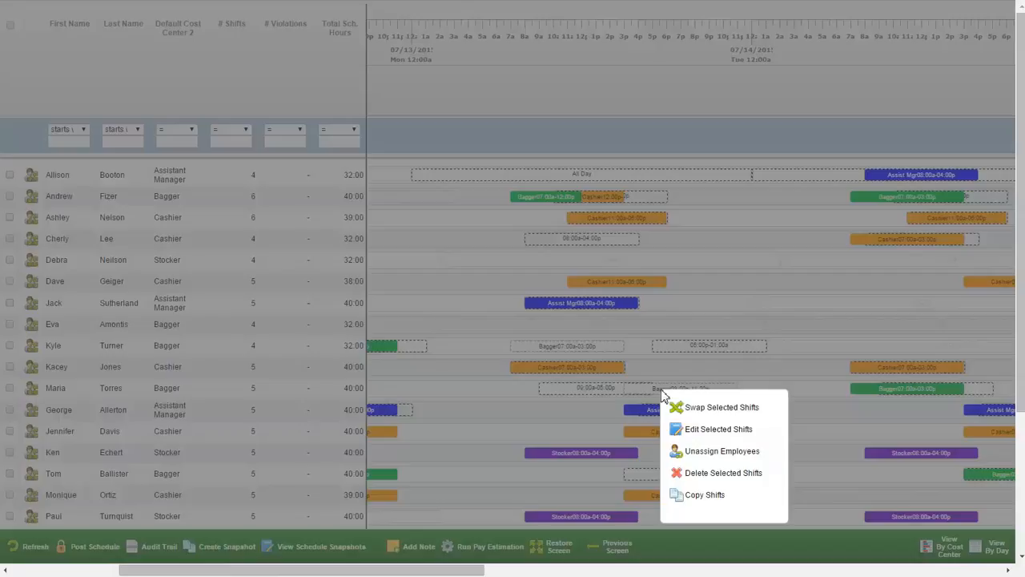
left_click(699, 410)
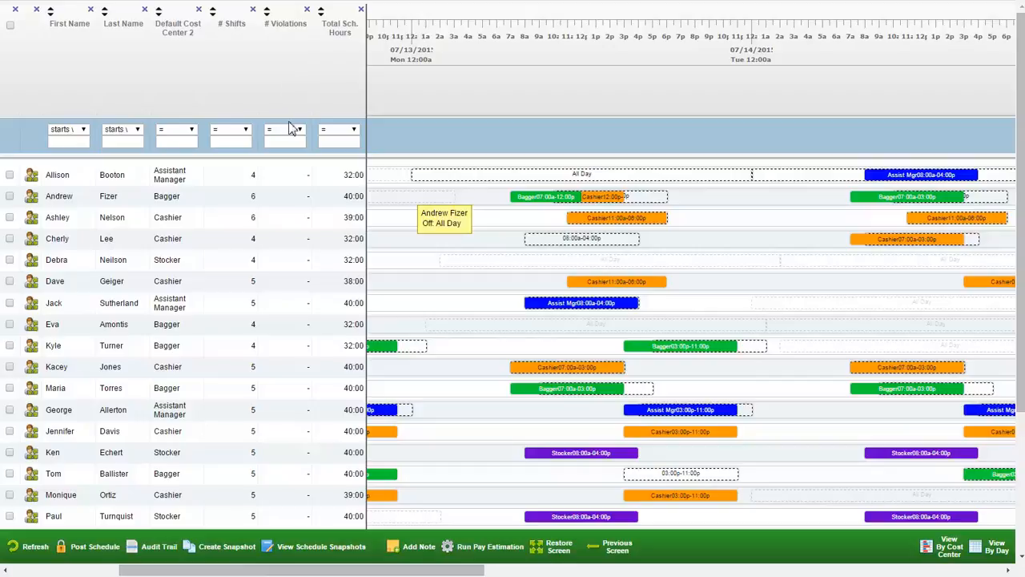
Step: Override the constraints on the 07/13/2015 Cashier 07:00a-03:00p shift that violates preferred time off, and save it
scroll(296, 208, "down", 3)
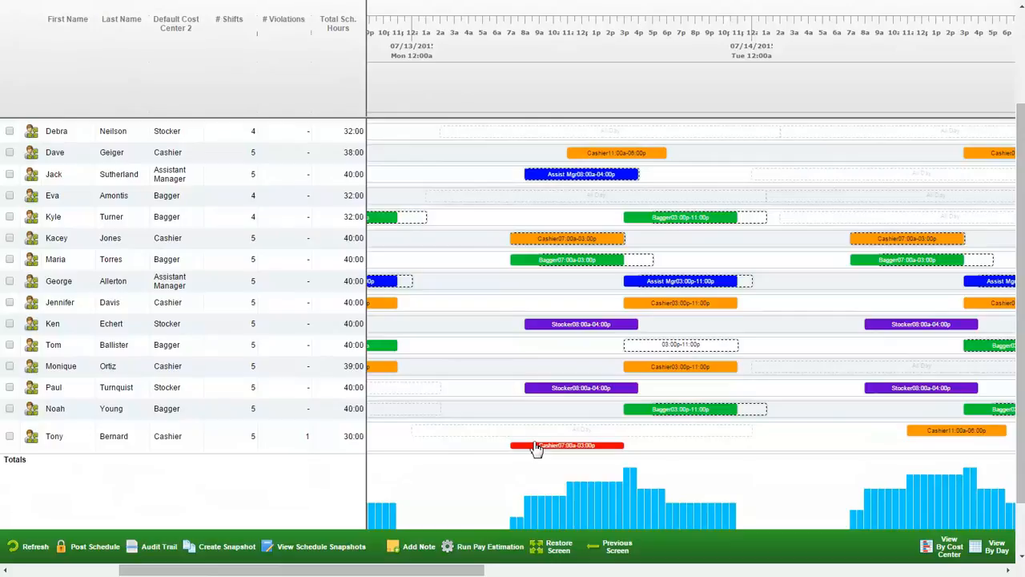
mouse_move(527, 454)
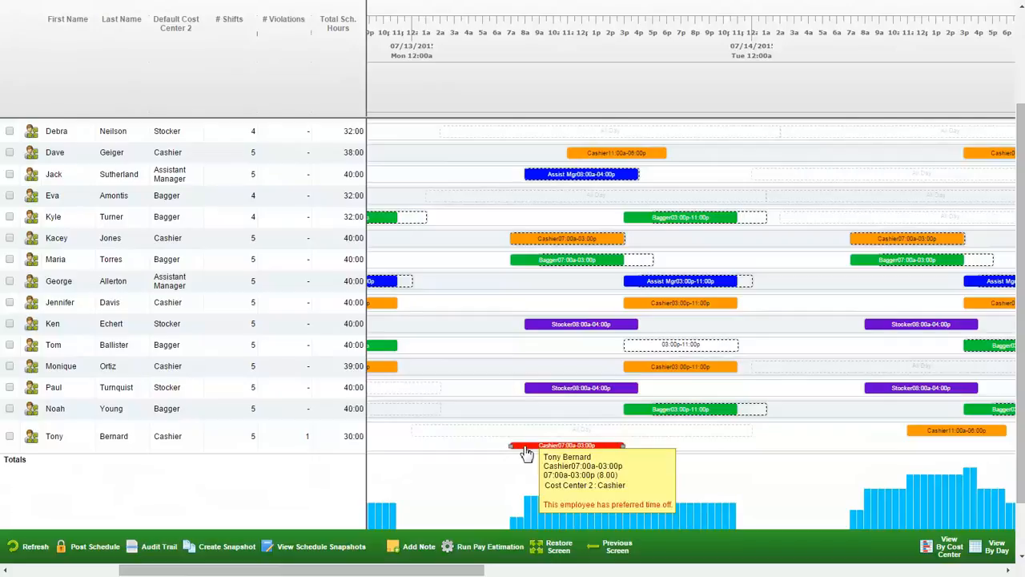
right_click(527, 450)
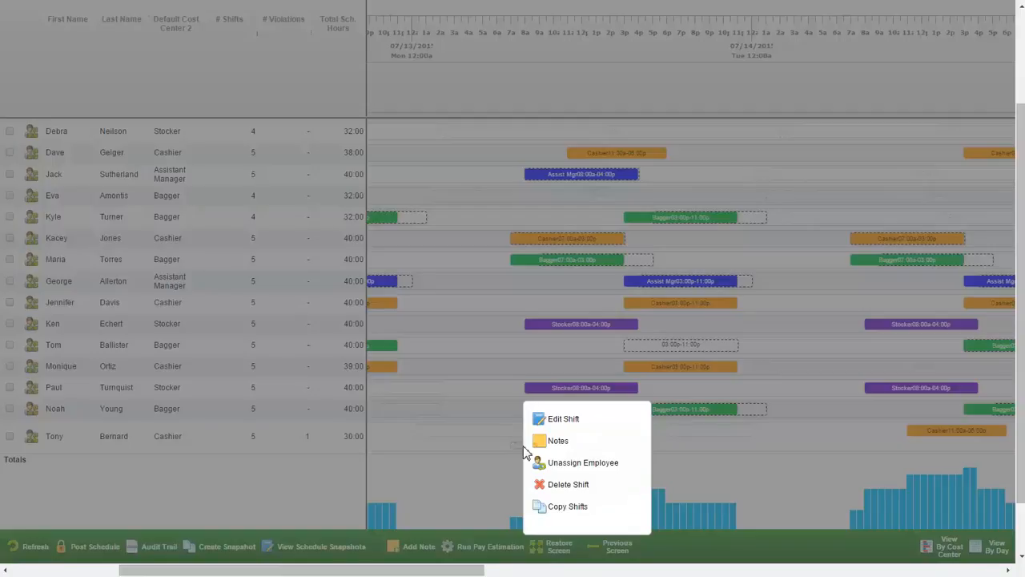
left_click(565, 418)
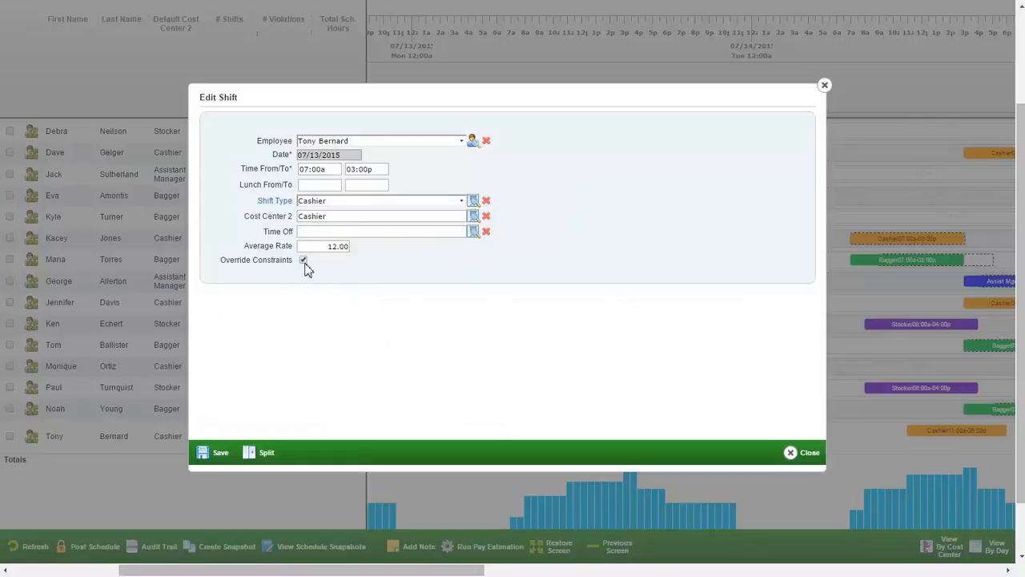
left_click(221, 460)
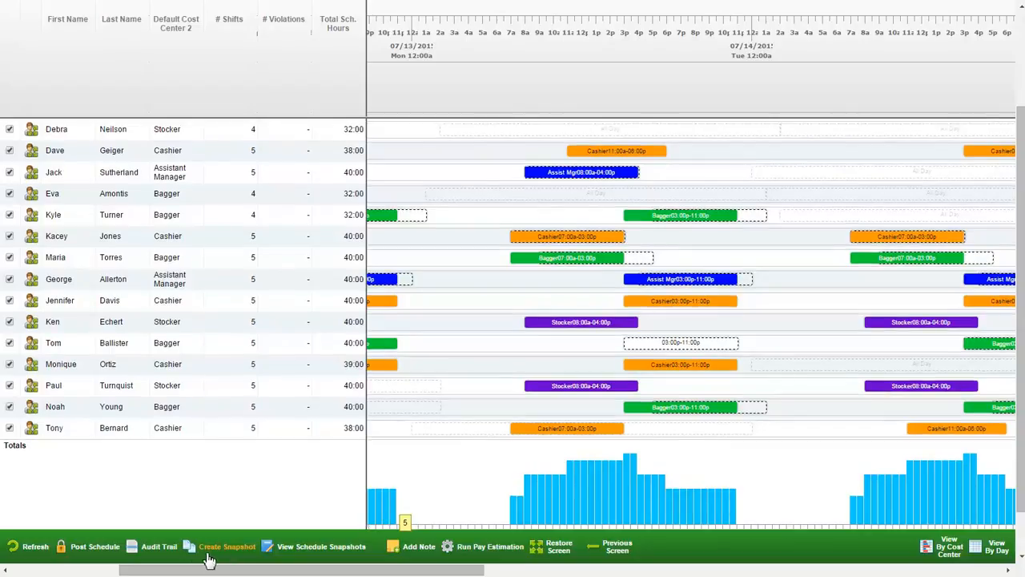
Step: Review the planner's audit trail report and the pay estimation for all listed employees
left_click(161, 556)
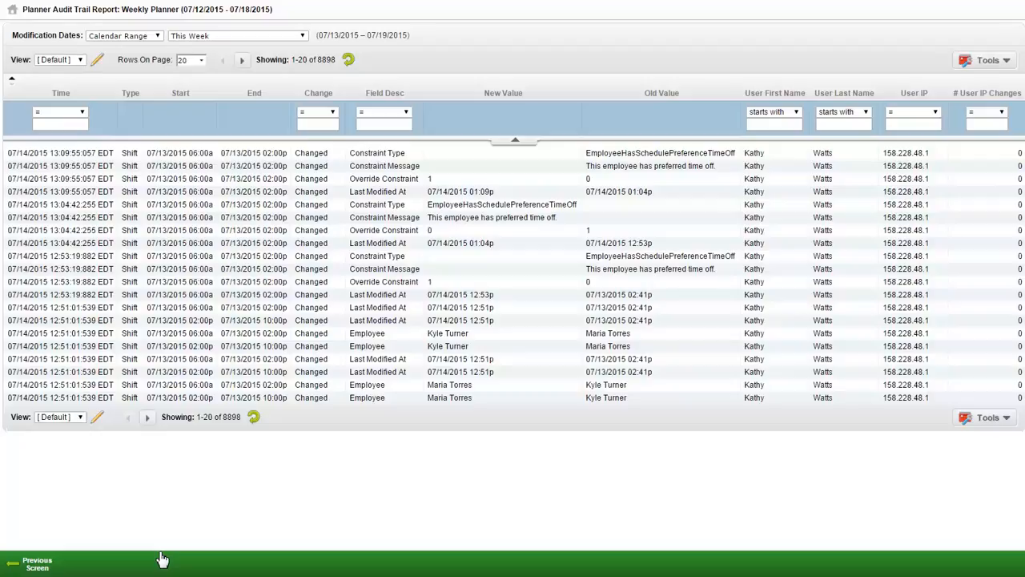
left_click(36, 564)
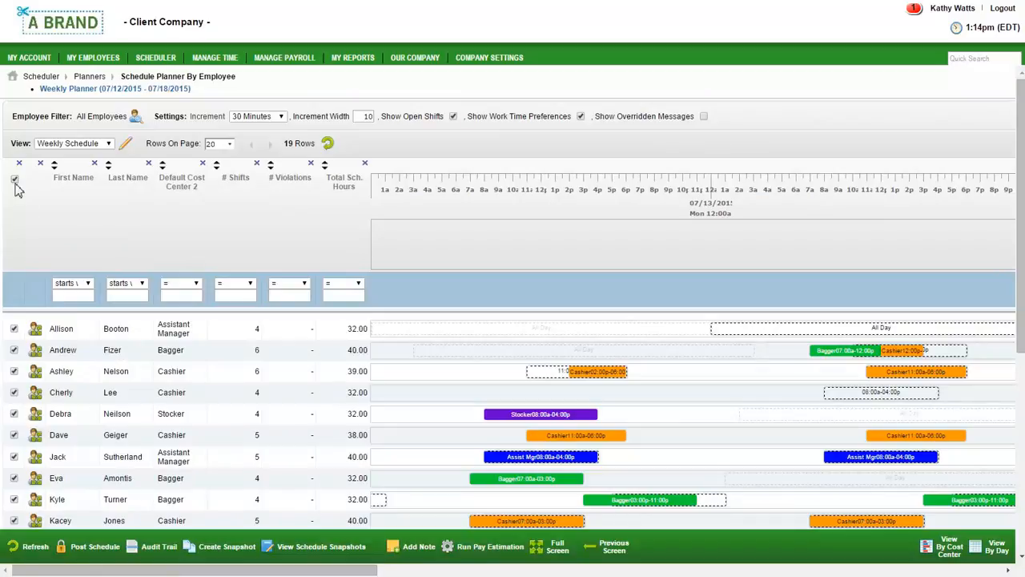
left_click(477, 549)
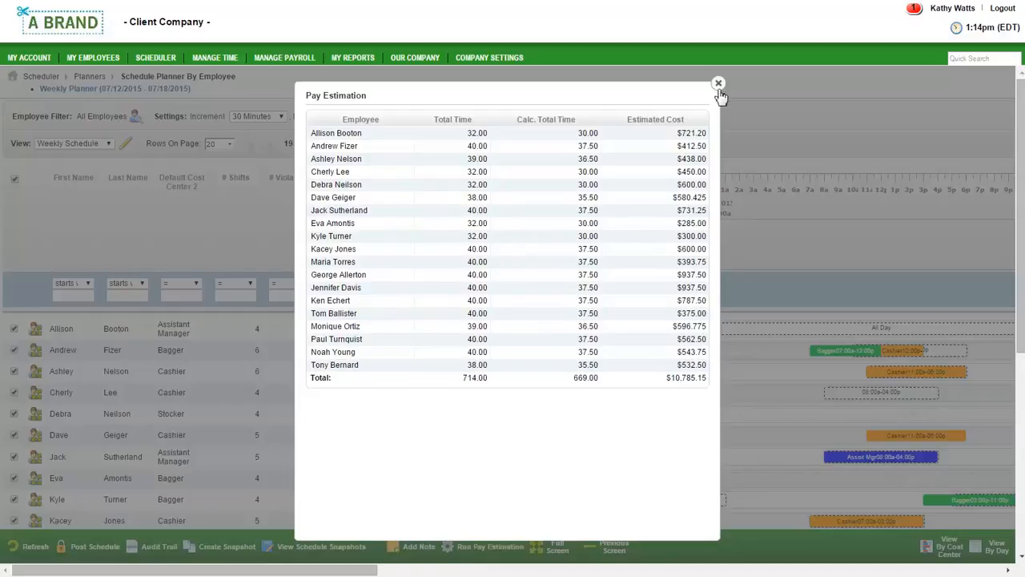
left_click(718, 84)
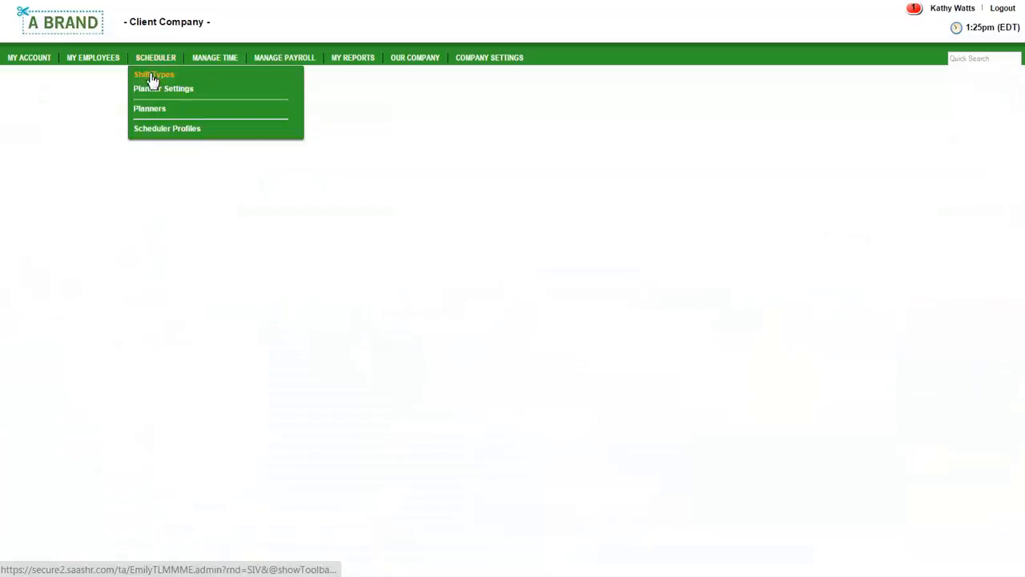
Step: Open the settings of the weekly planner for 07/12/2015 to 07/18/2015 to review its Add/Drop Mode option
left_click(152, 109)
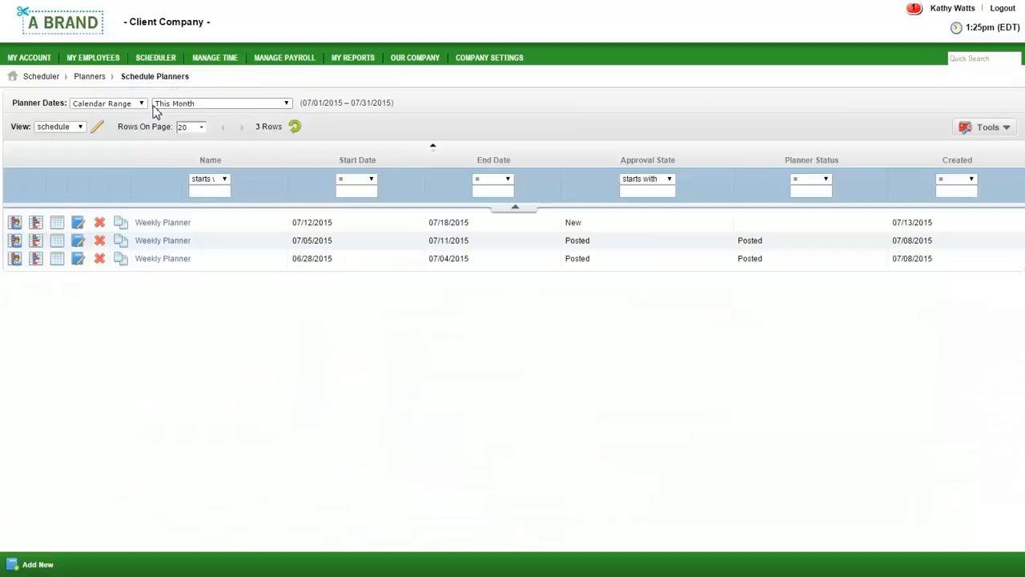
left_click(81, 222)
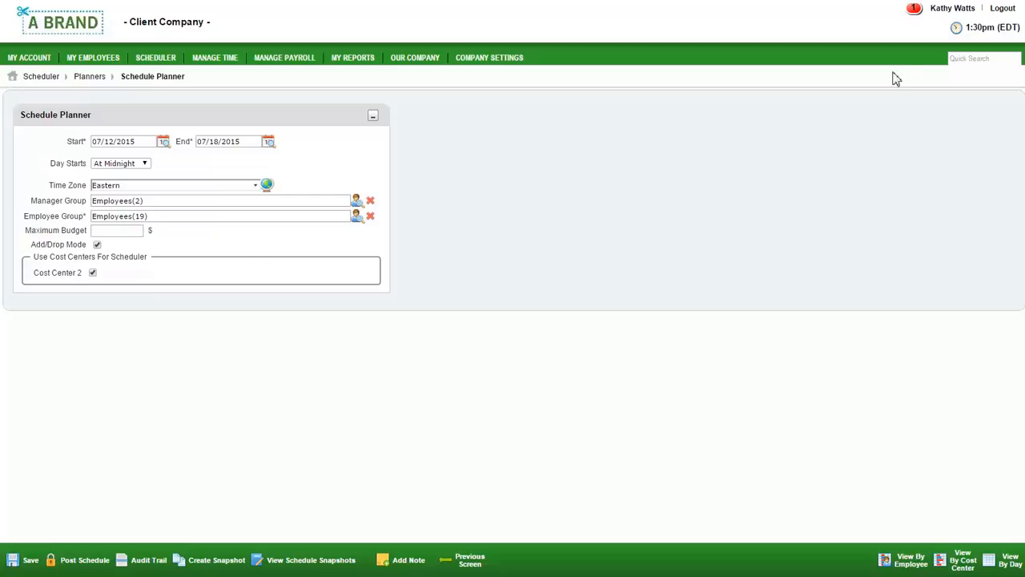
Step: Log out, log in with the first listed employee account, and open that employee's own profile
left_click(1001, 9)
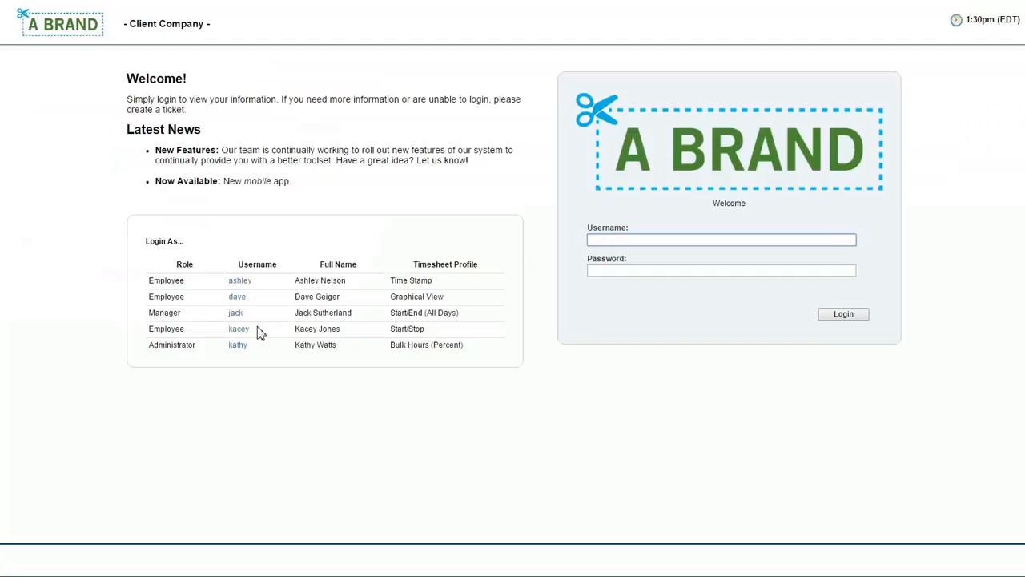
left_click(238, 283)
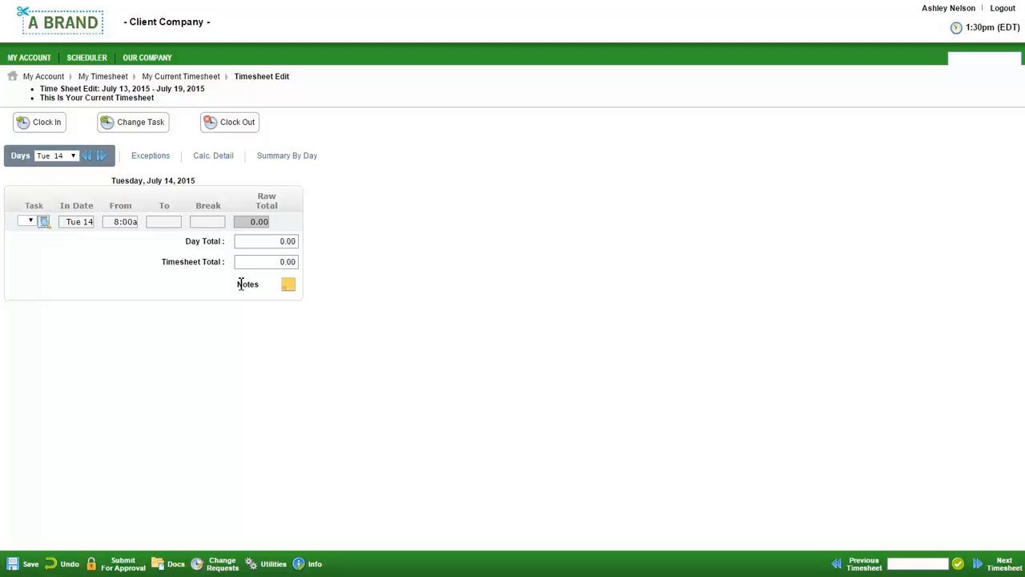
mouse_move(36, 64)
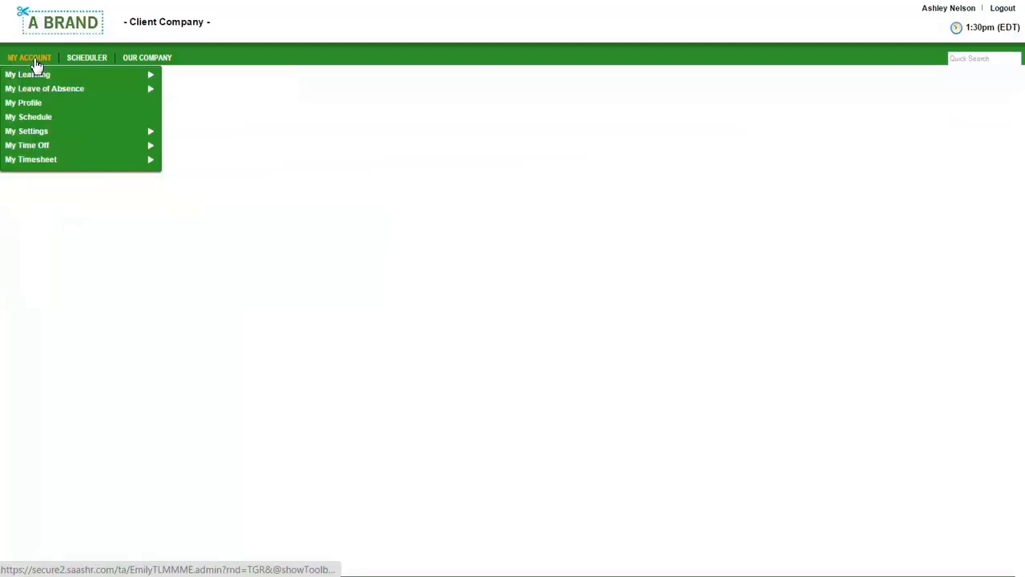
left_click(36, 107)
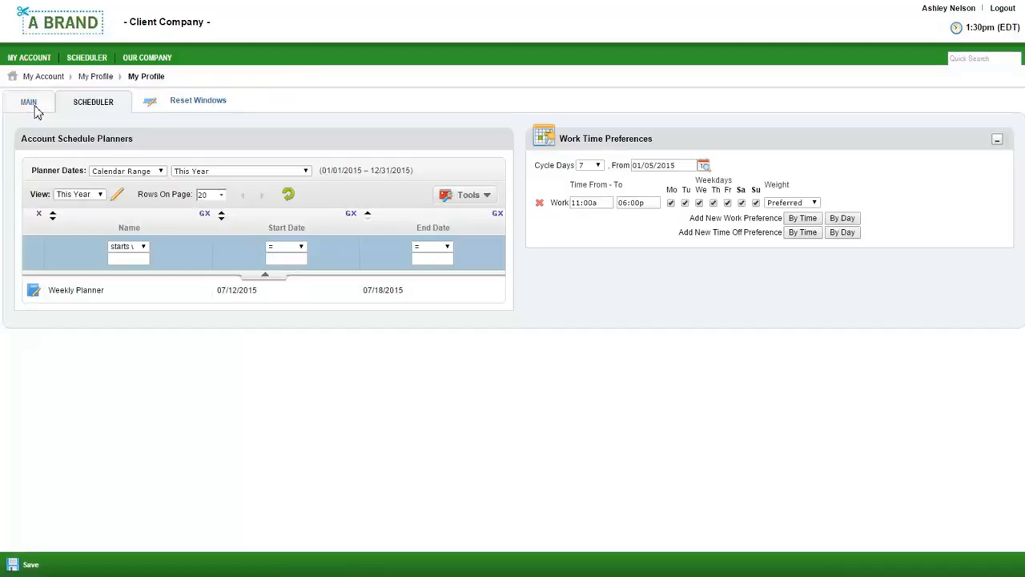
Step: Look through the available shifts in the employee's 07/12/2015 to 07/18/2015 weekly planner and close the list without saving
left_click(53, 295)
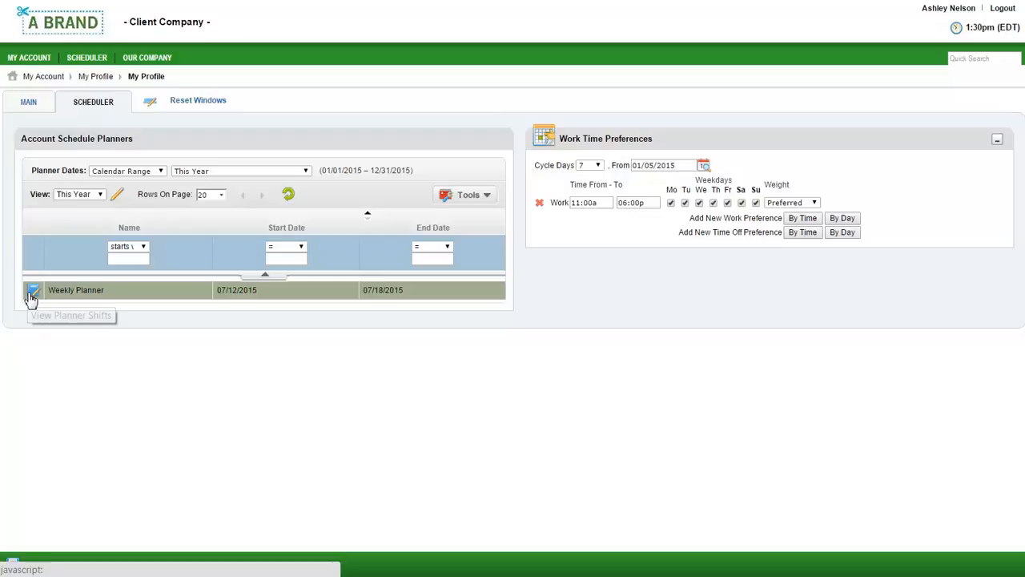
left_click(33, 294)
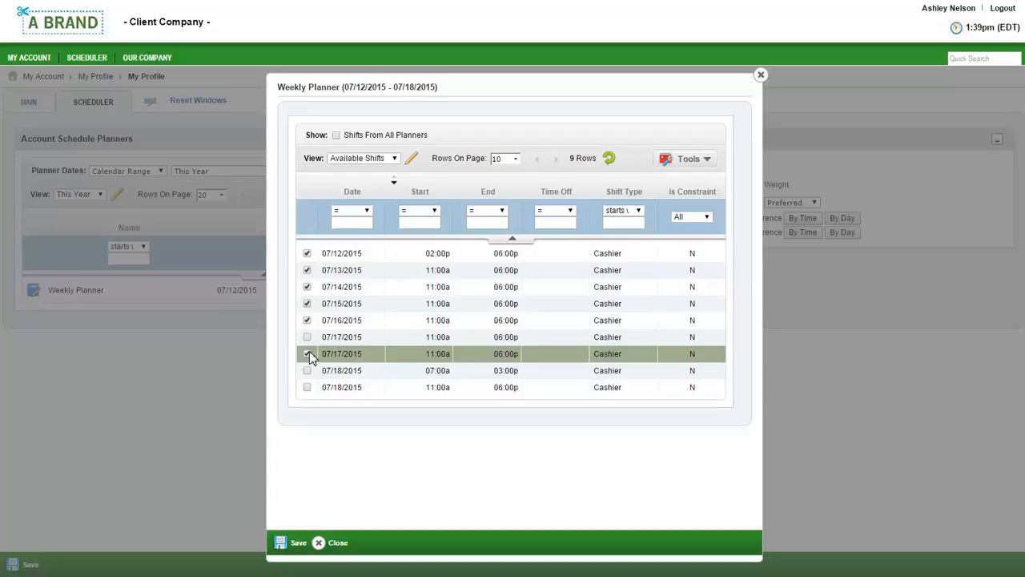
left_click(307, 353)
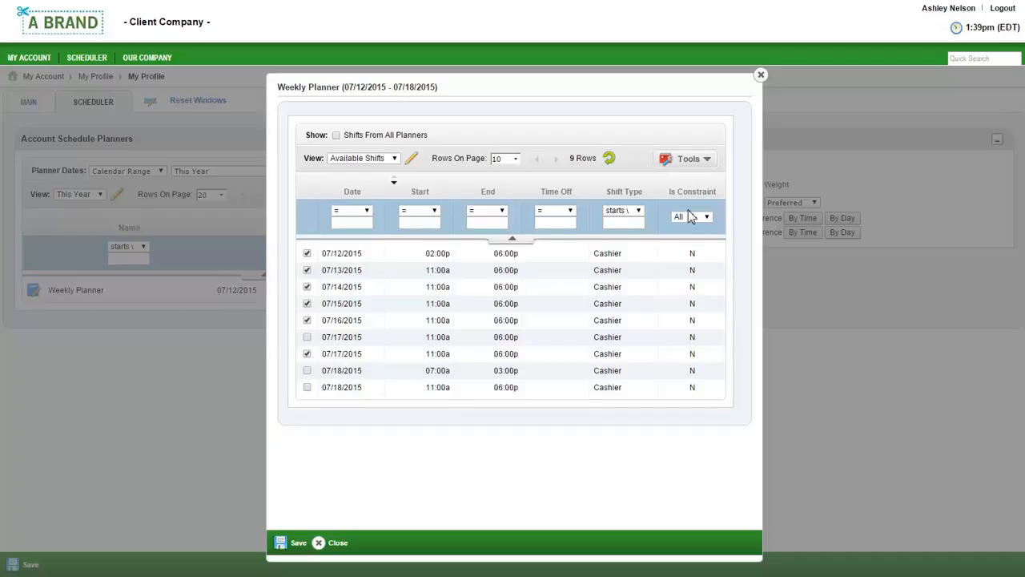
left_click(760, 76)
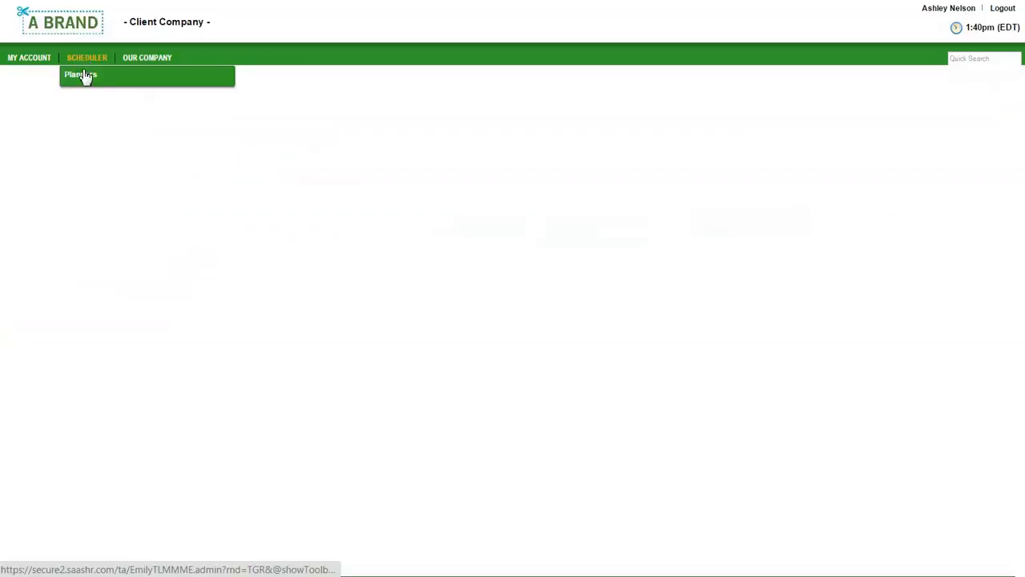
Step: View the 07/12/2015 to 07/18/2015 weekly planner by day with its rows collapsed
left_click(83, 75)
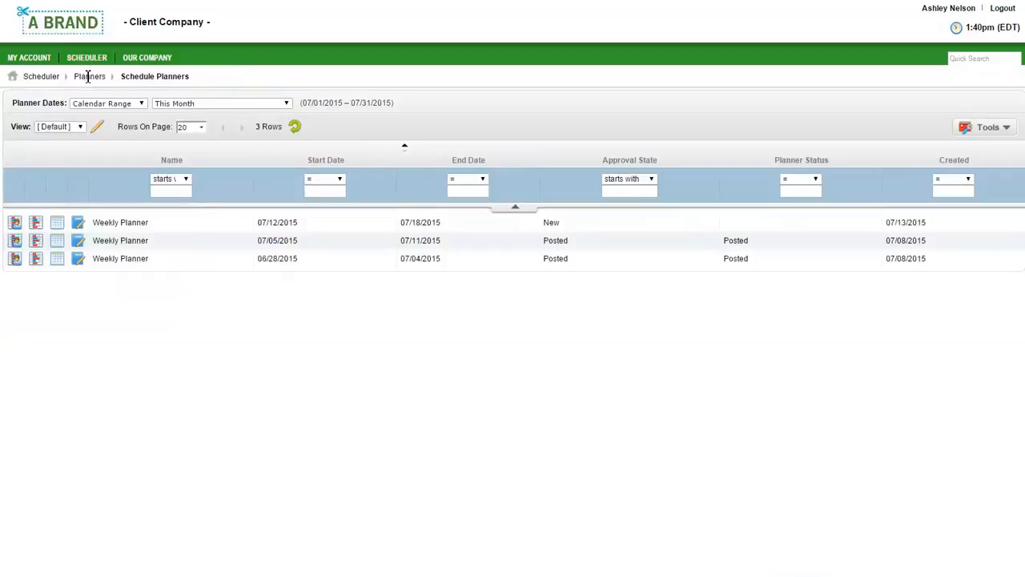
left_click(55, 224)
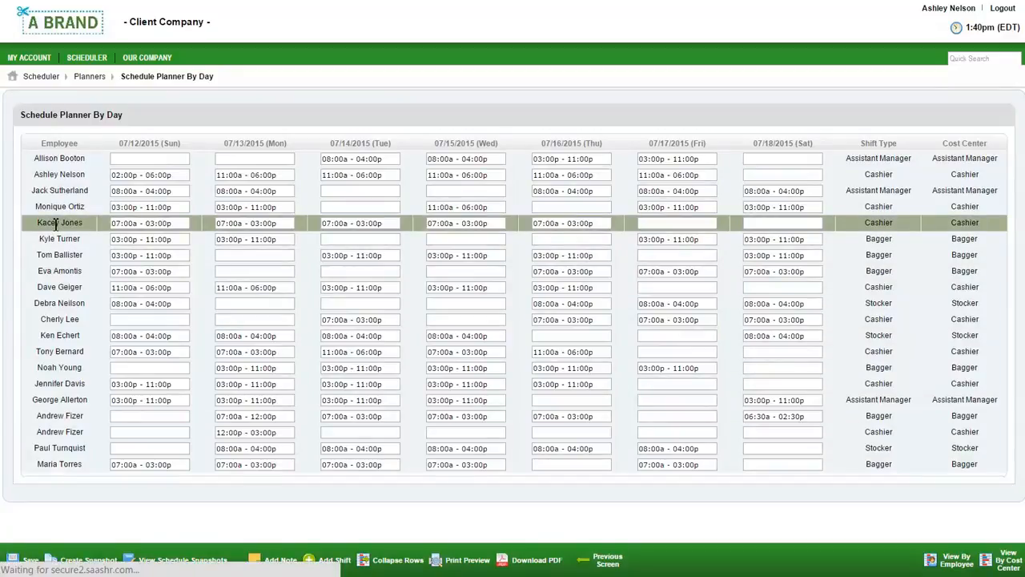
left_click(392, 561)
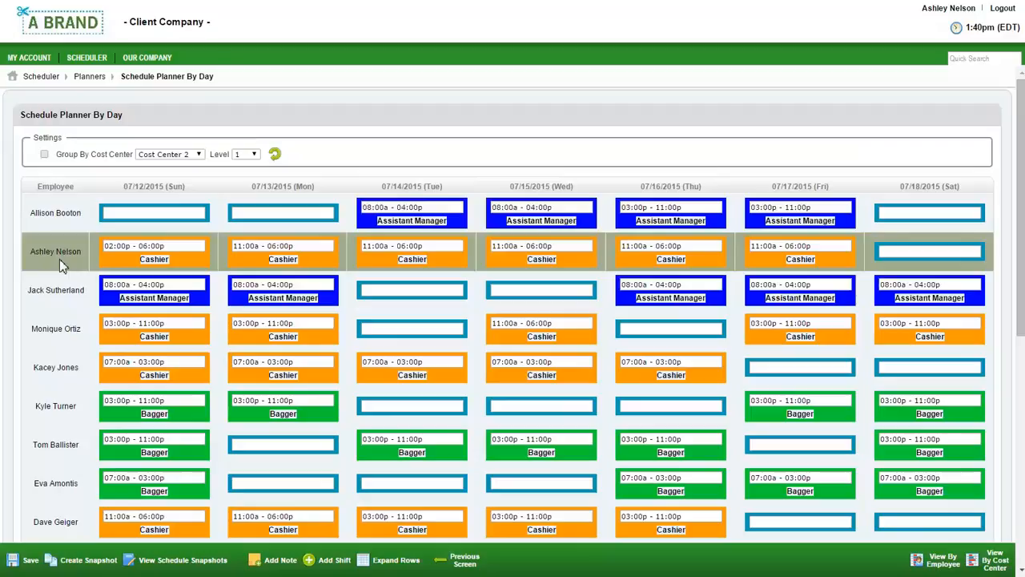
Step: Look at the employee's time off request form and log out of the account
left_click(32, 65)
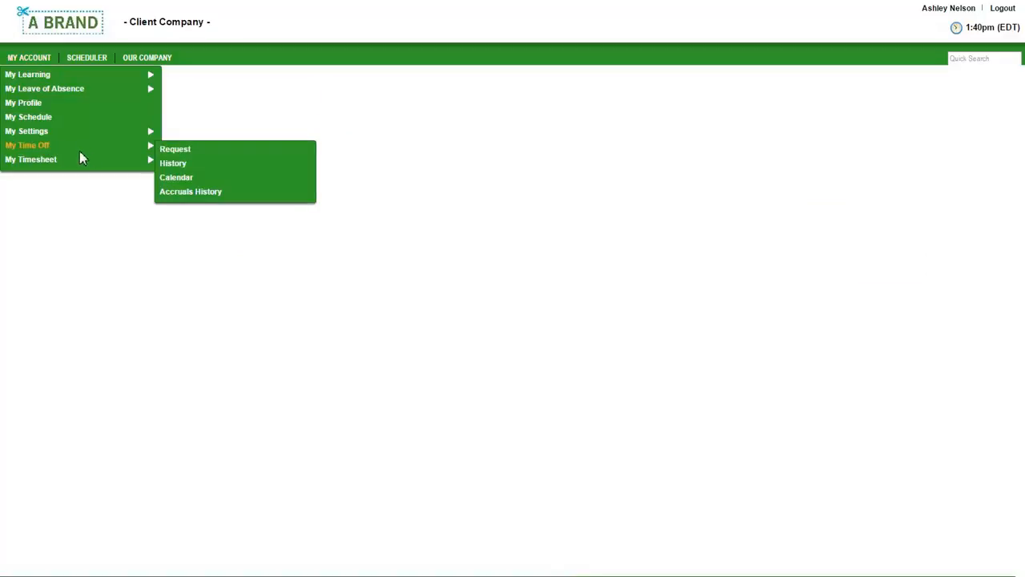
mouse_move(140, 148)
left_click(174, 152)
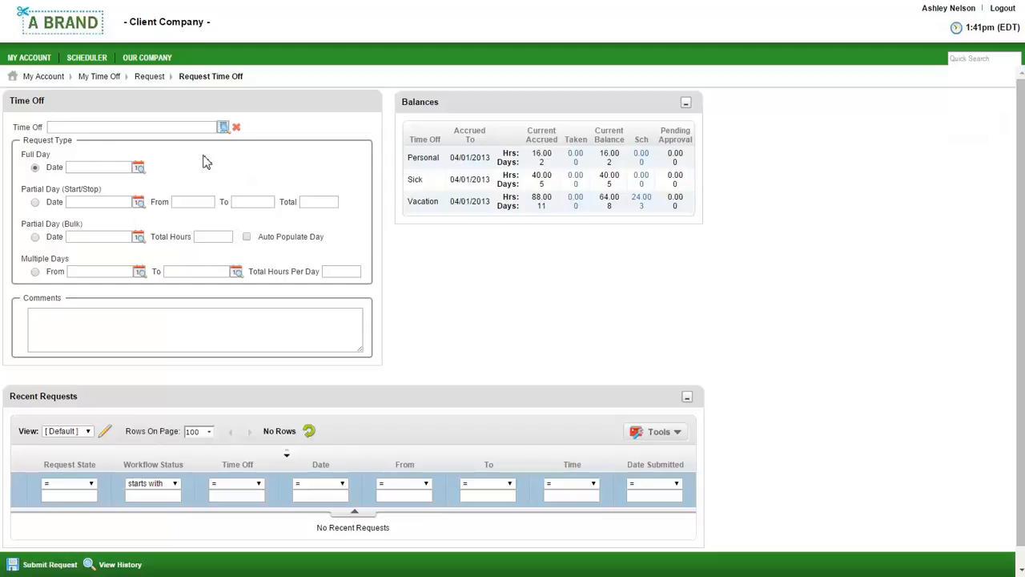
left_click(1002, 10)
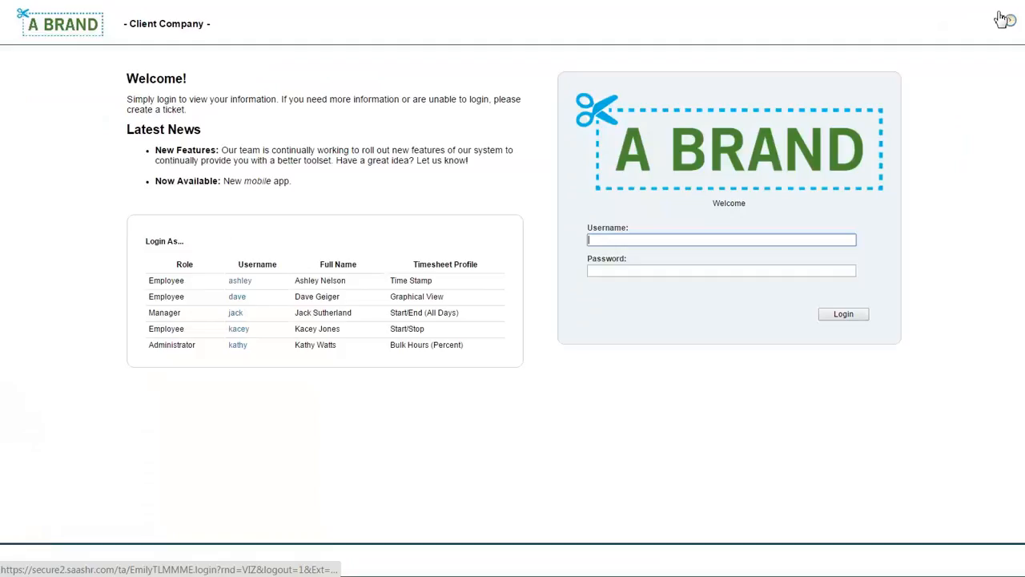